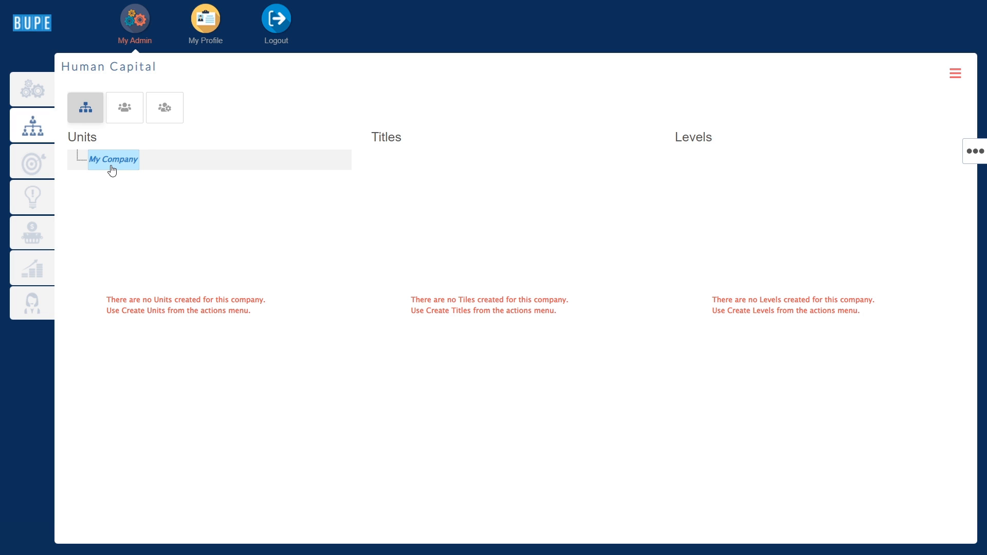
Paste Finance, Sales & Marketing, Marketing, HR and Sales, with Core or Support types, under My Company and save.
right_click(112, 170)
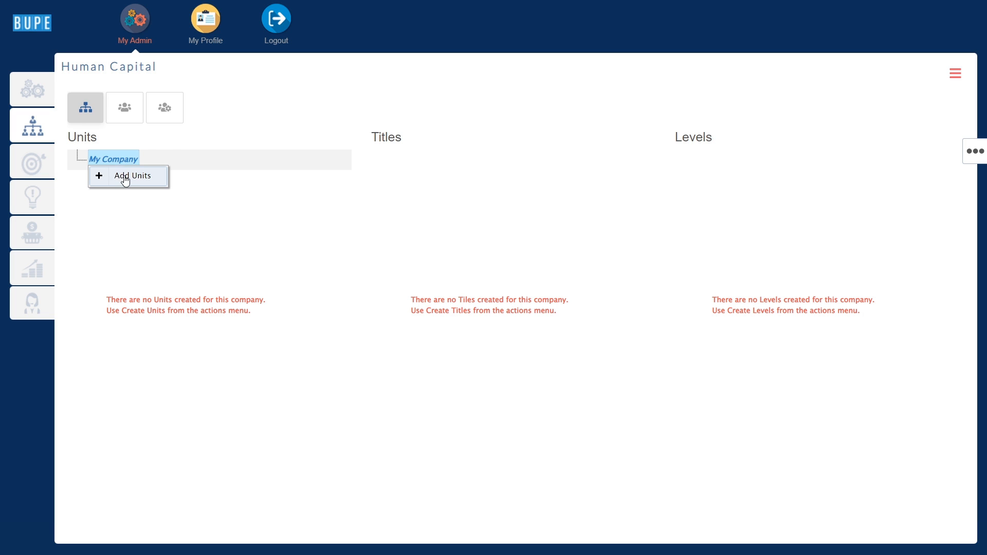
left_click(125, 178)
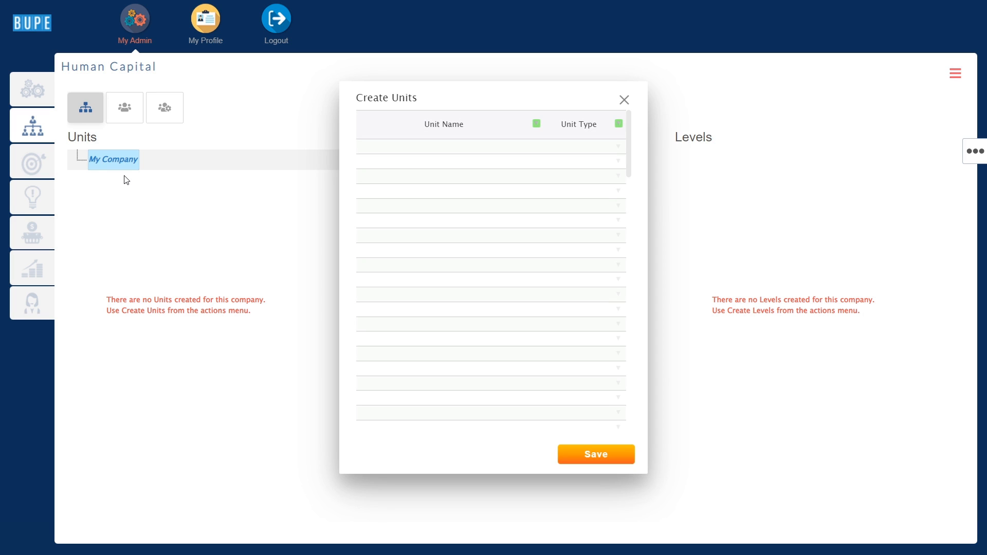
left_click(450, 150)
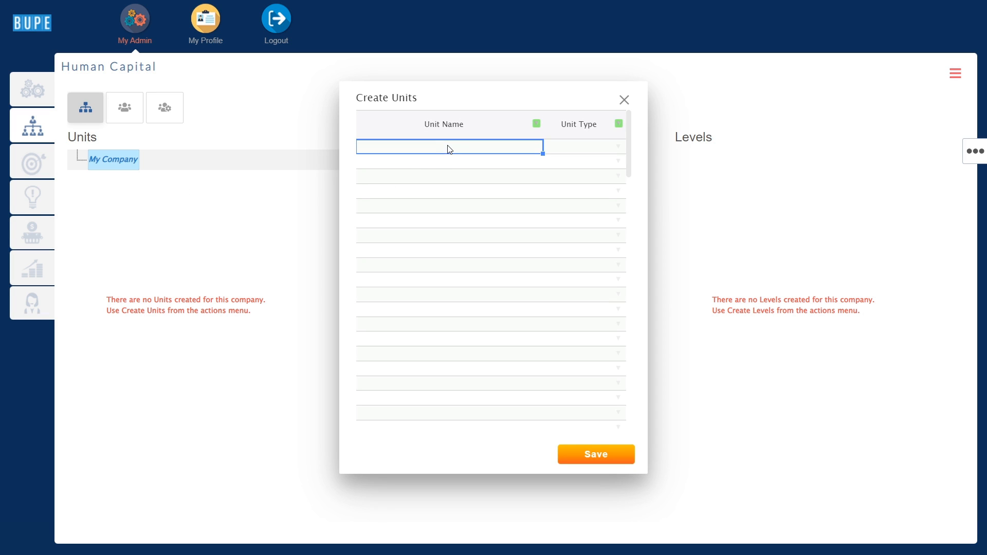
left_click(618, 149)
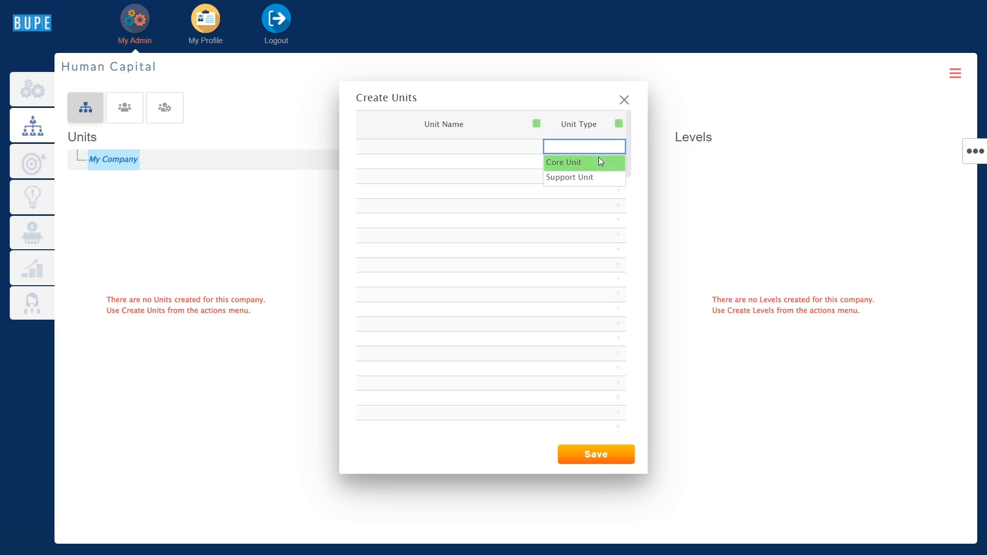
left_click(464, 149)
type("Finance\tSupport Unit Sales & Marketing\tCore Unit Marketing\tSupport Unit HR\tSupport Unit Sales\tCore Unit")
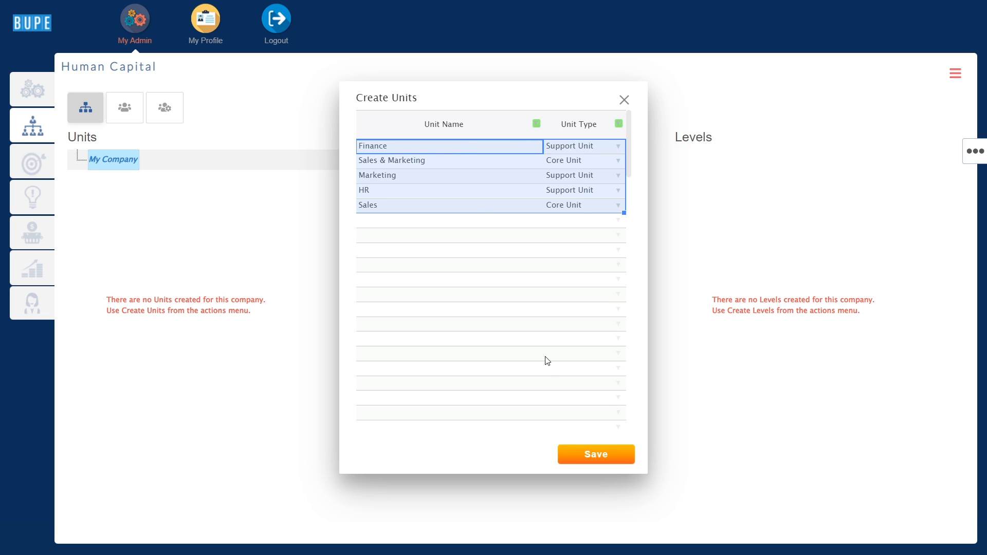
left_click(588, 461)
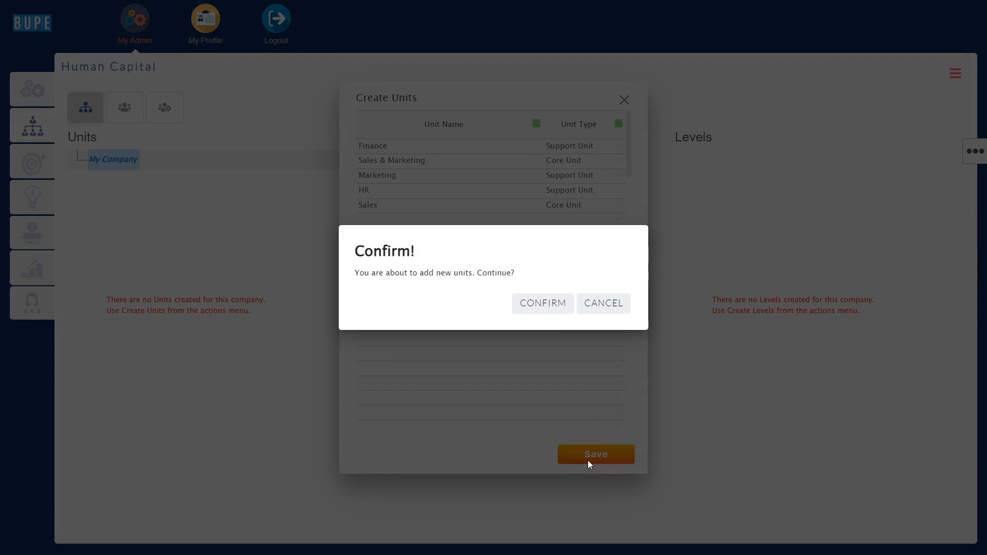
left_click(544, 303)
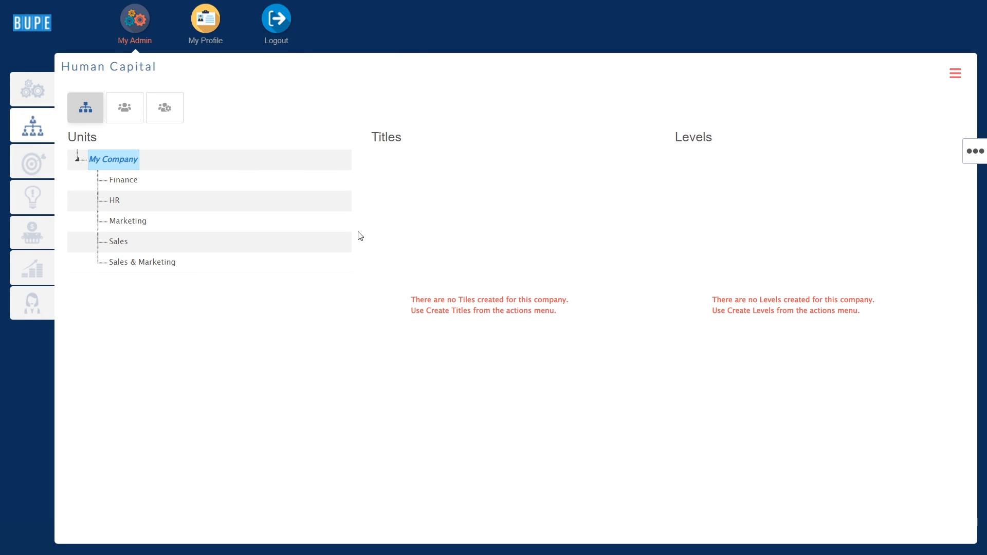
Rename the Sales unit to 'Sales regional'.
left_click(129, 247)
left_click(131, 245)
left_click(136, 243)
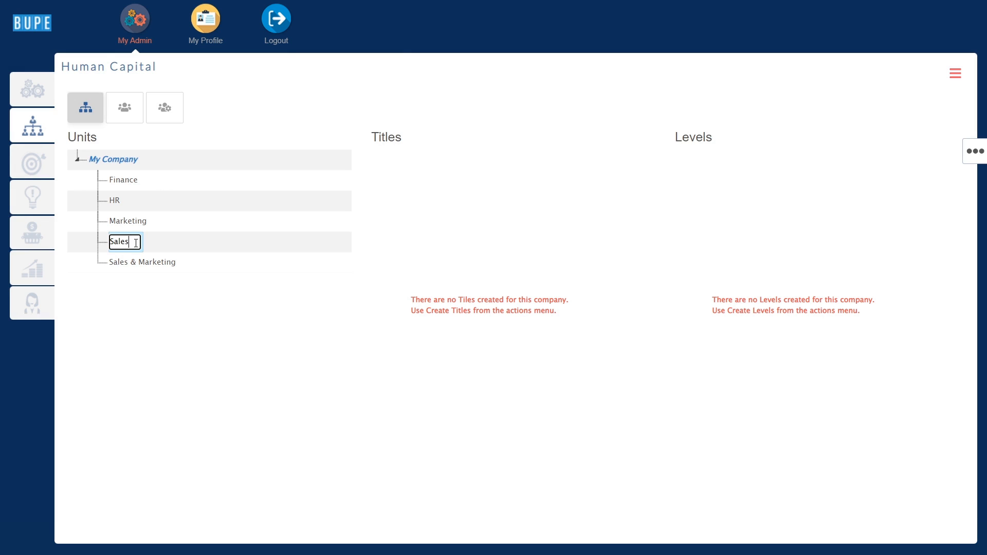
type("regional")
key("Return")
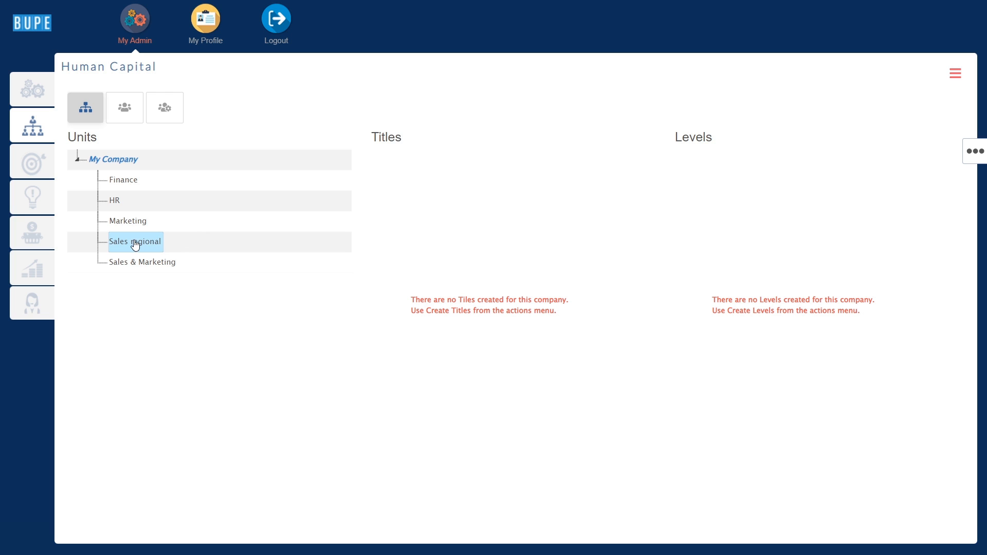
Move Sales regional under Sales & Marketing, then delete it.
left_click_drag(135, 245, 138, 262)
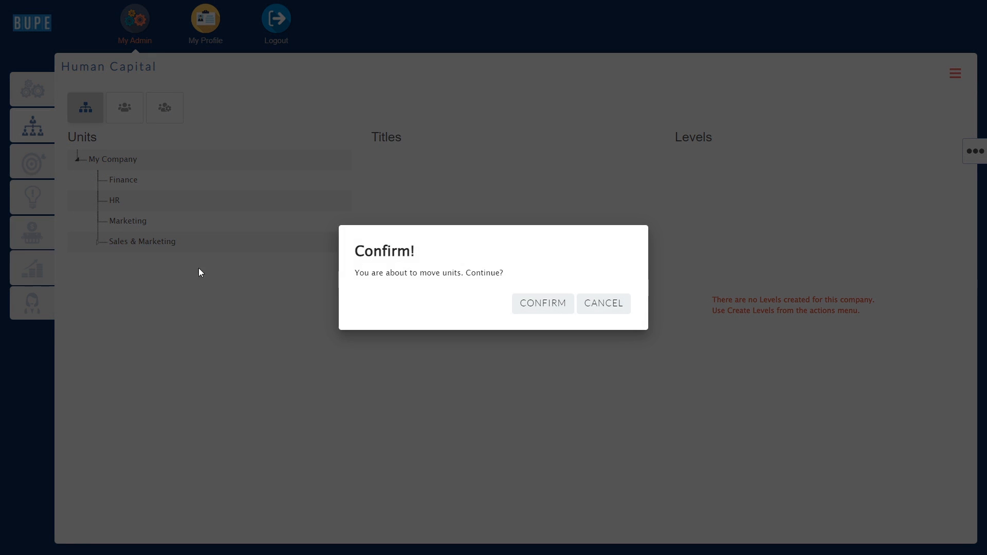
left_click(536, 304)
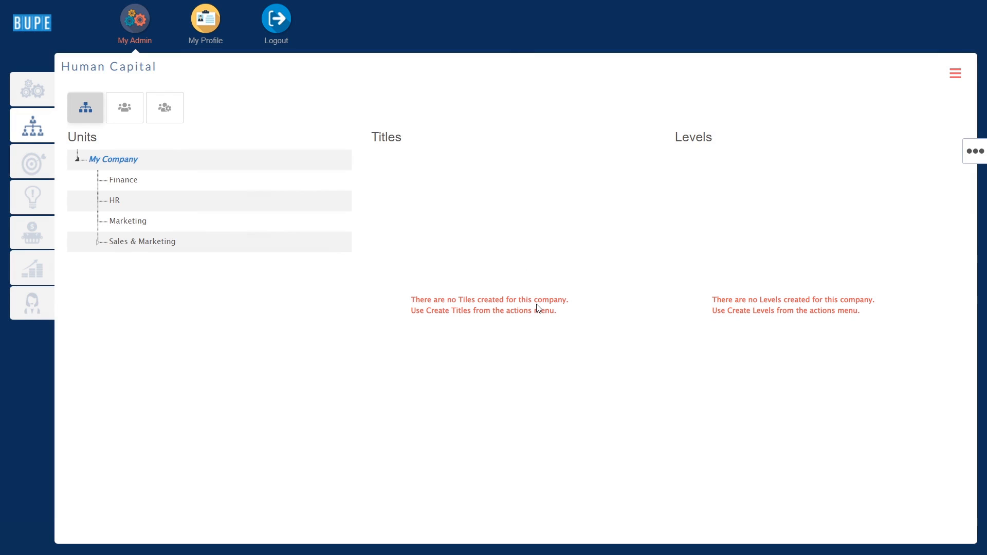
left_click(98, 242)
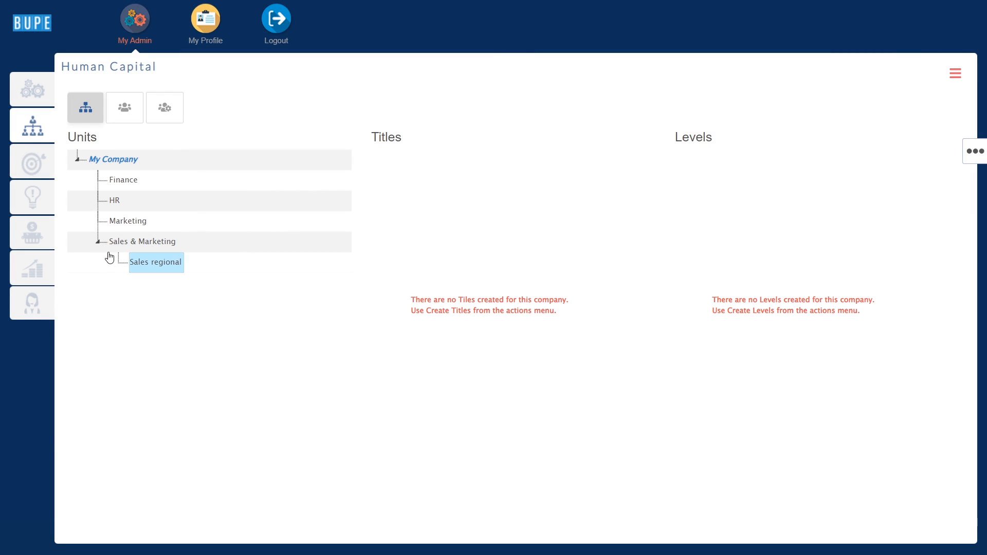
right_click(138, 265)
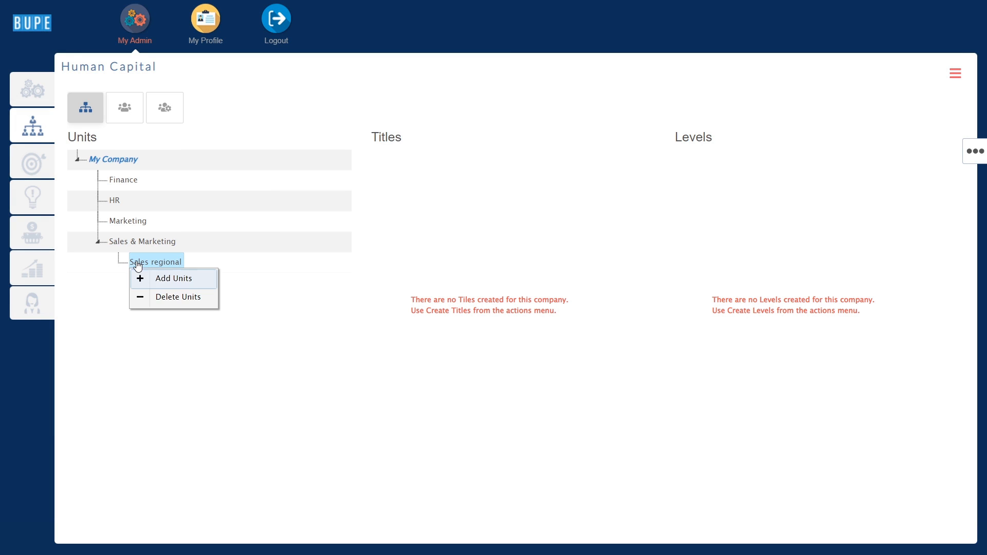
left_click(183, 295)
left_click(526, 305)
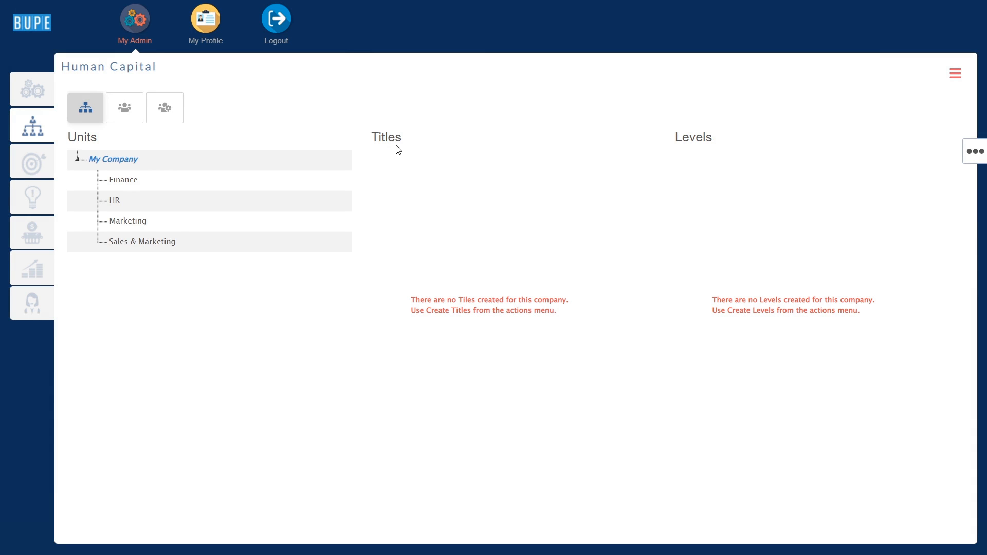
left_click(976, 155)
Paste nine job titles, CEO, CFO through Assistant and Driver, into Create Titles and save.
left_click(898, 167)
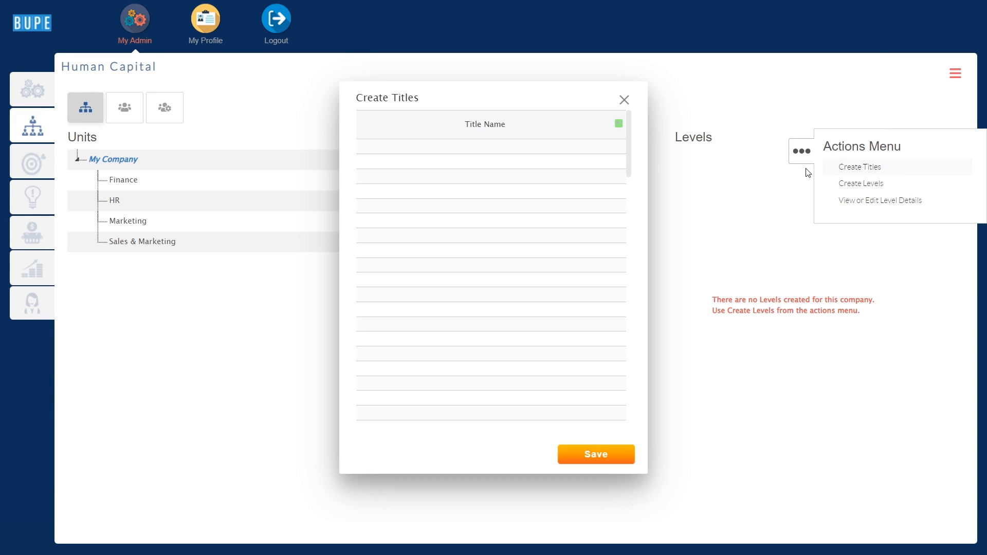
left_click(535, 150)
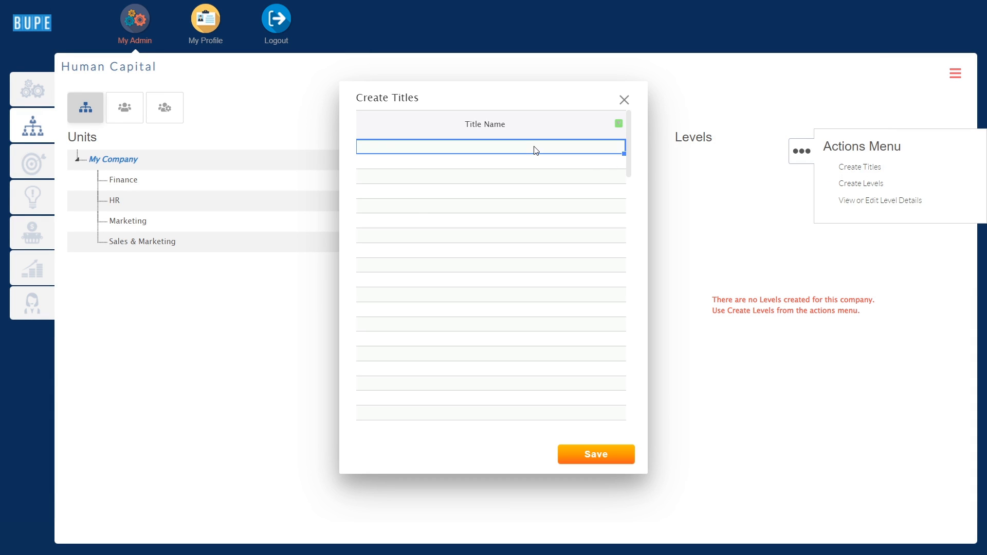
type("CEO CFO CPO Manager Assistant Manager Sales Exective Marketing Executive Assistant Driver")
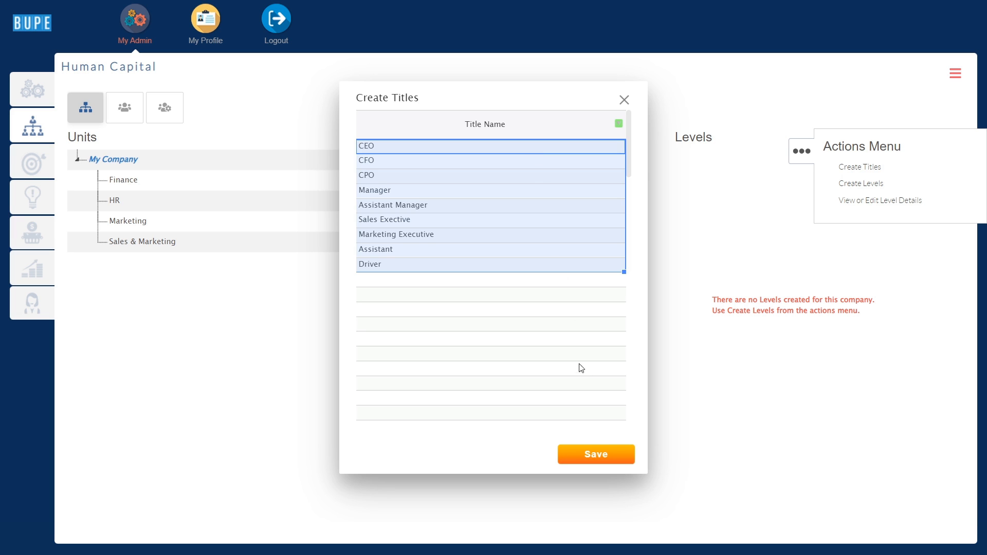
left_click(597, 452)
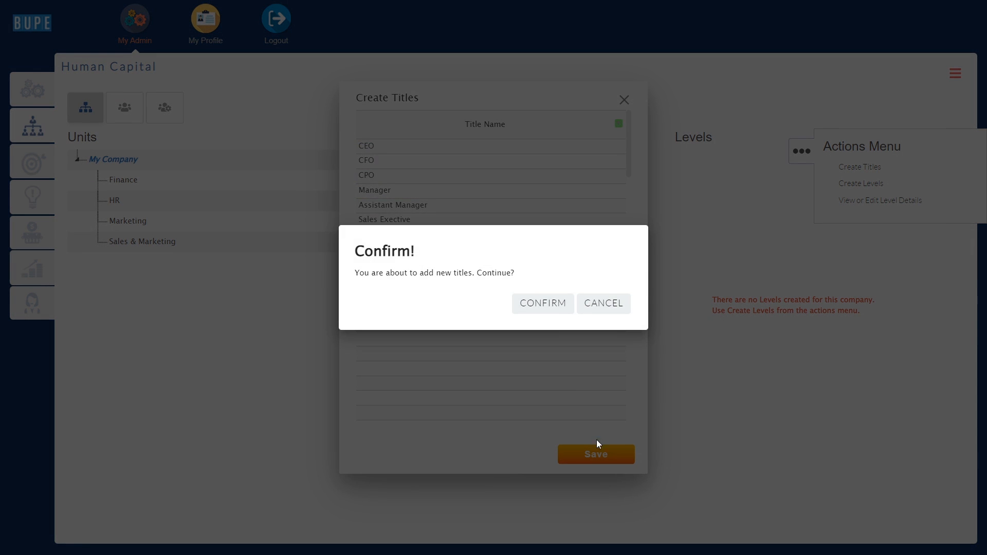
left_click(544, 305)
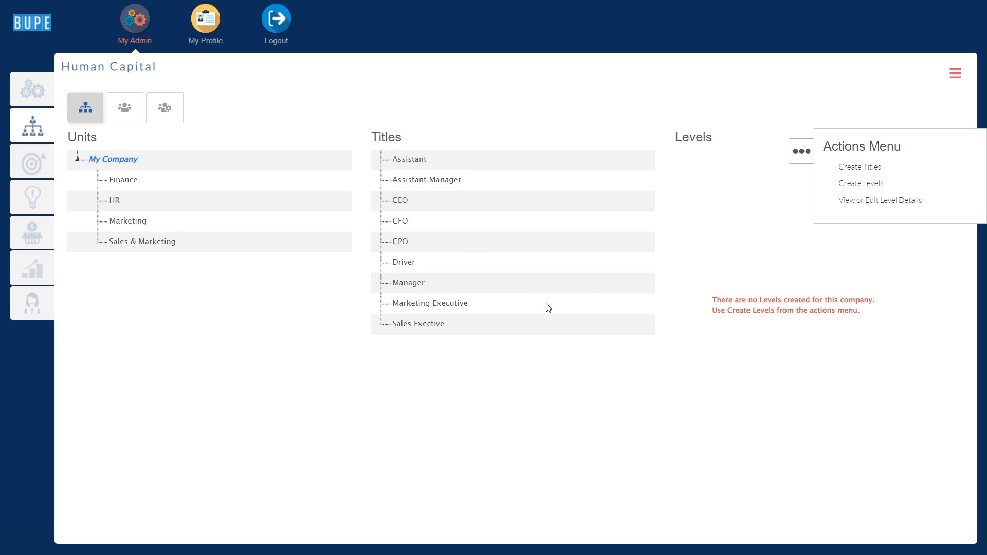
Rename the Manager title to 'Manager regional'.
double_click(414, 287)
left_click(429, 286)
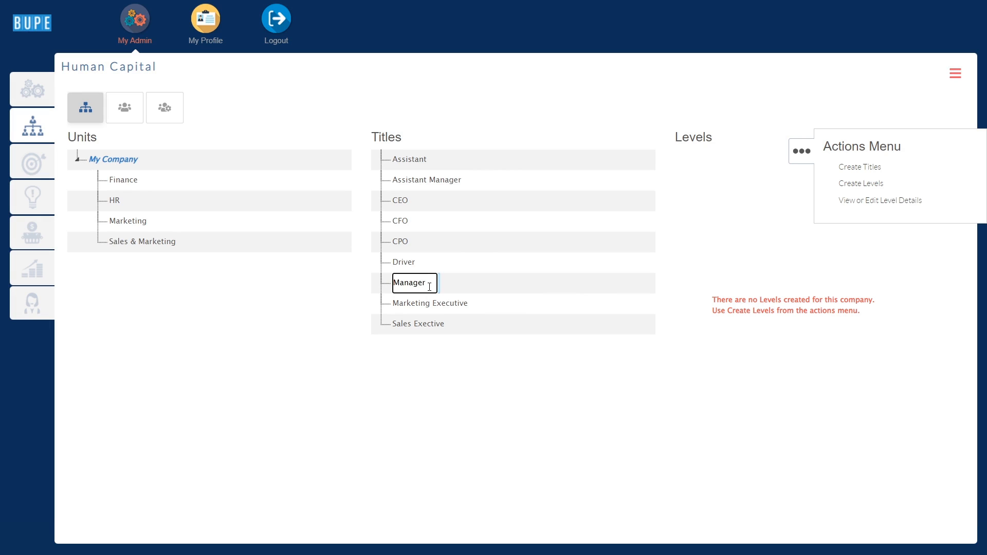
type("regional")
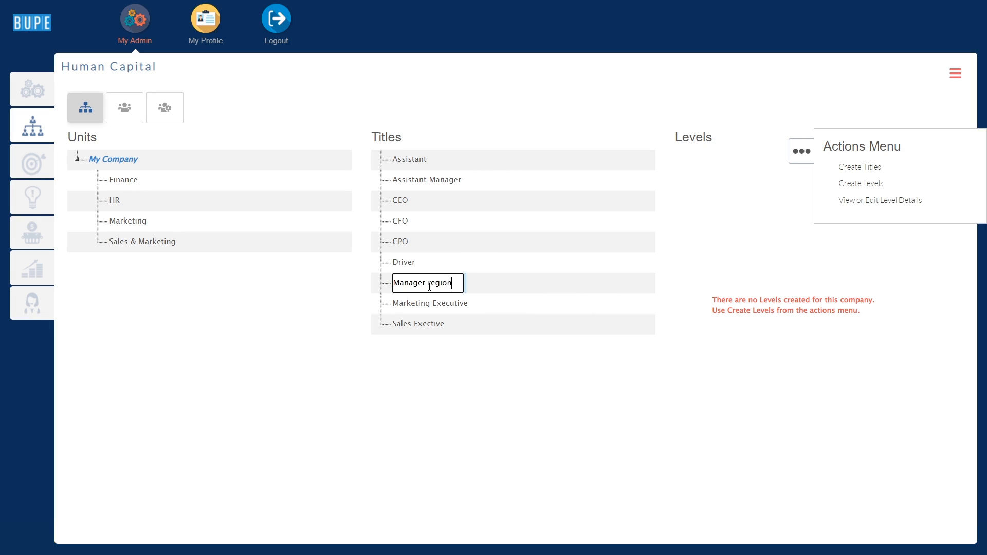
key("Return")
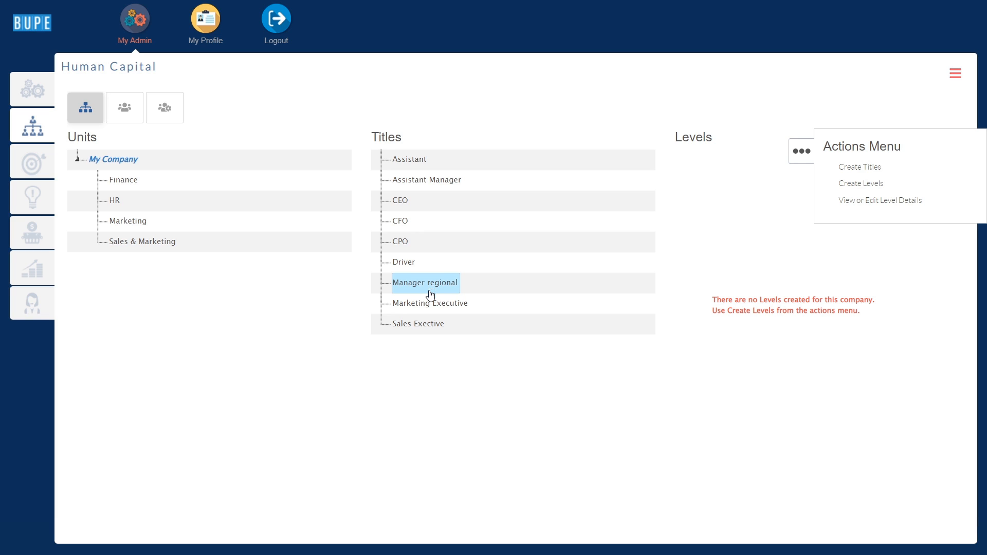
Delete the Marketing Executive title.
right_click(429, 307)
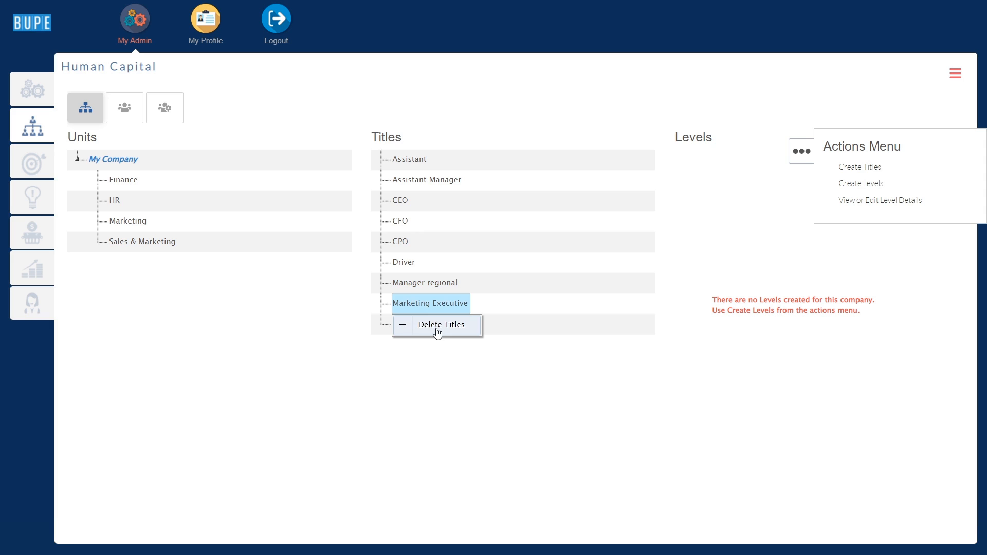
left_click(436, 328)
left_click(514, 307)
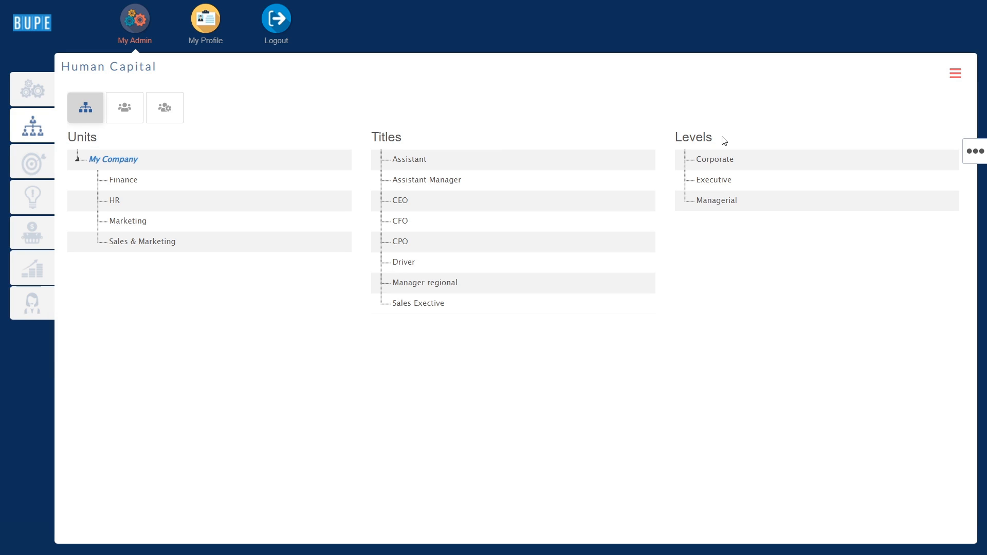
Start creating levels with Managerial as the parent level.
left_click(975, 150)
left_click(876, 186)
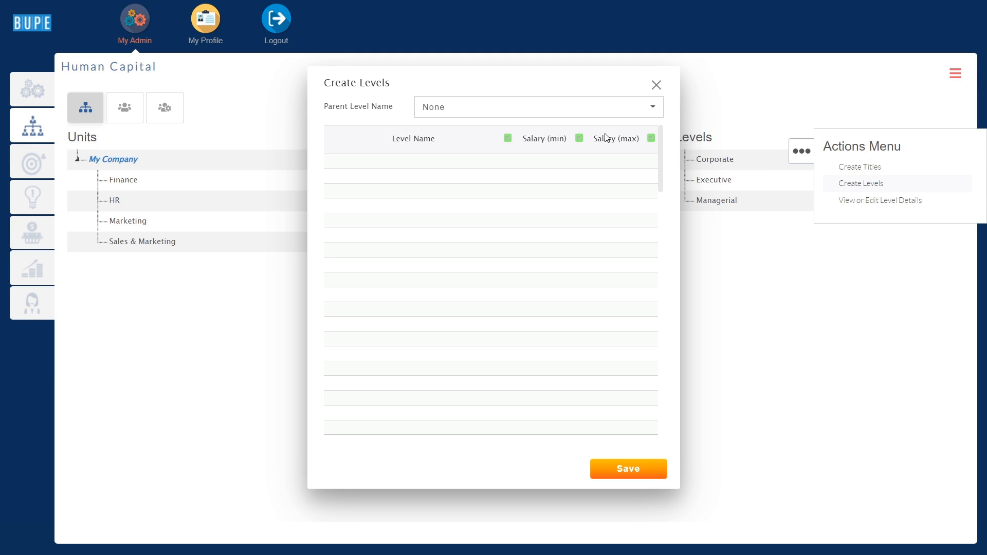
left_click(437, 117)
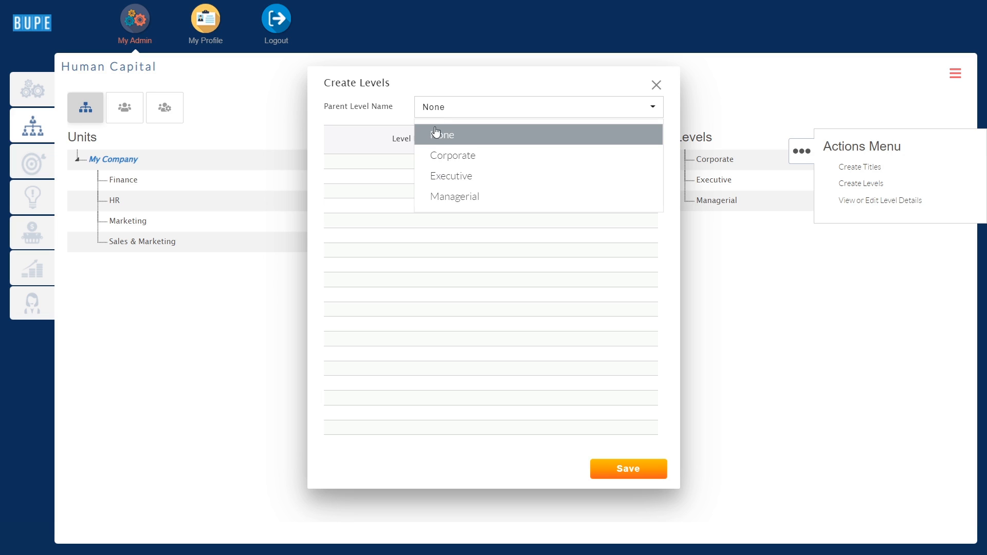
left_click(441, 92)
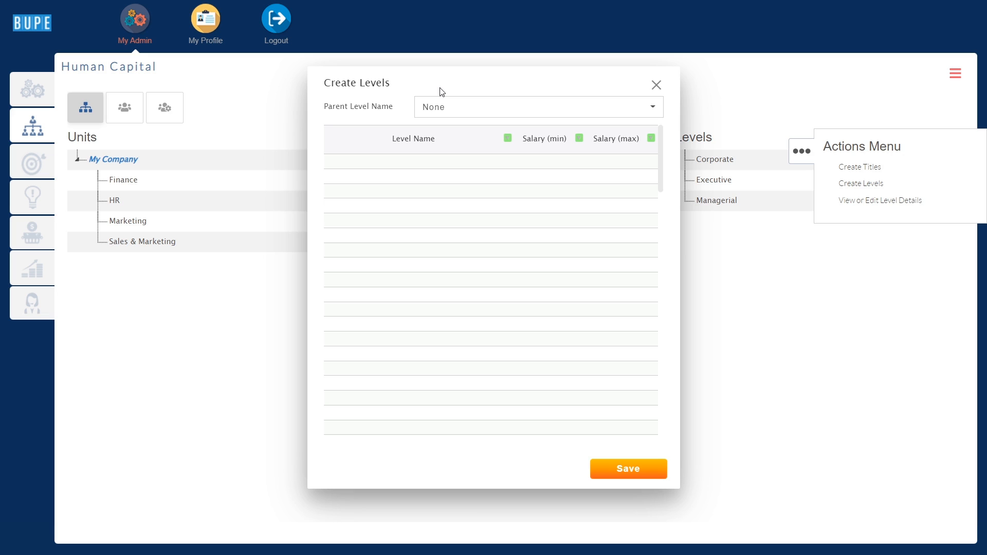
left_click(448, 112)
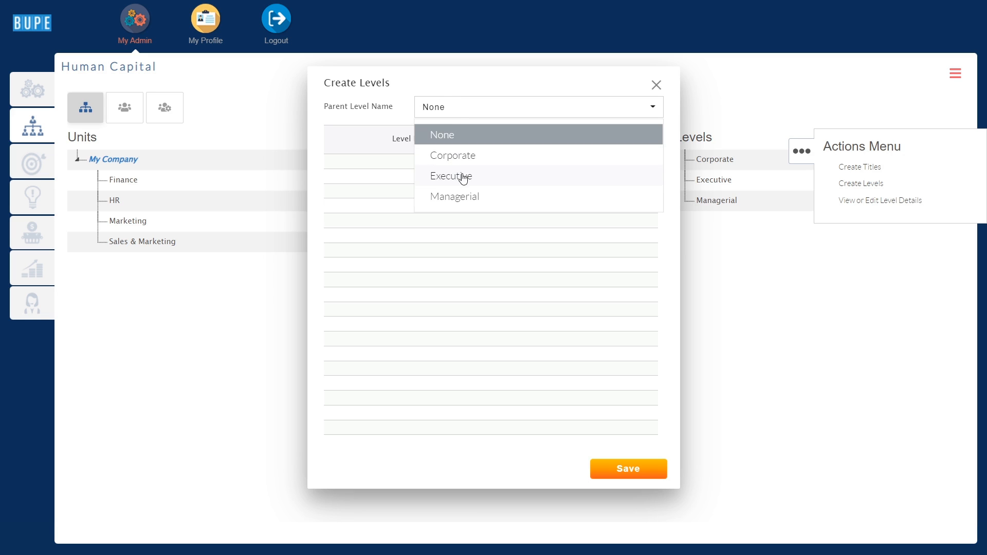
left_click(466, 196)
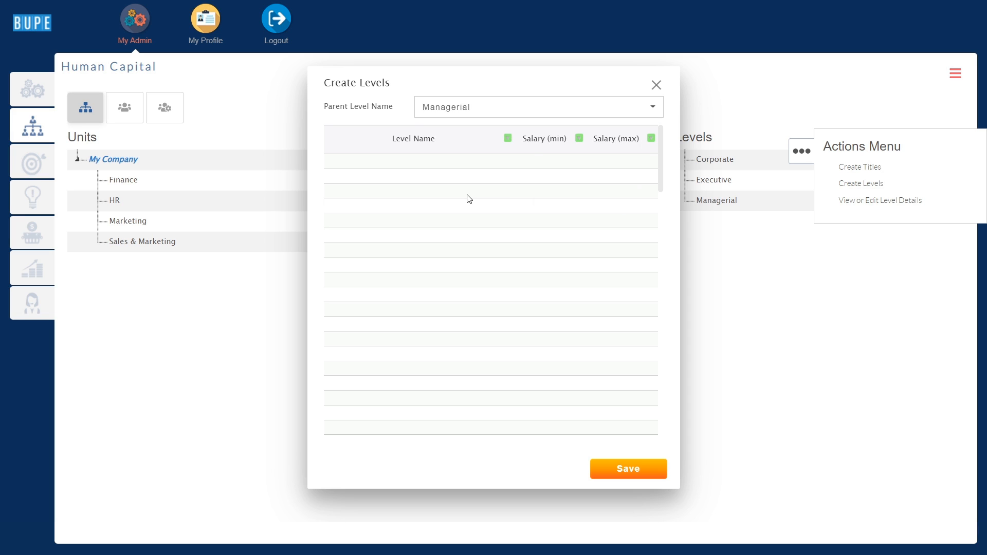
Paste Managerial 1 to Managerial 5 with their min and max salaries, save, and expand Managerial.
left_click(446, 144)
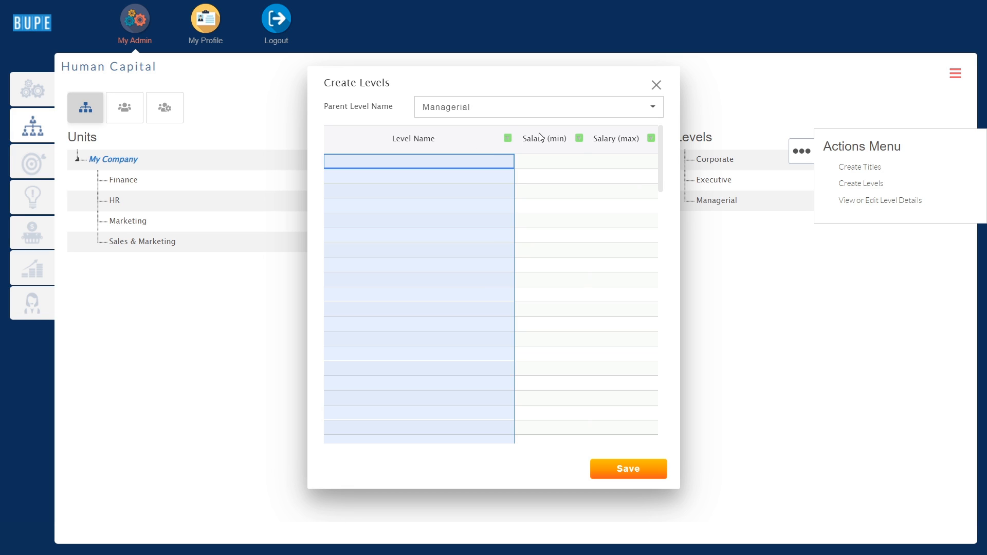
left_click_drag(540, 137, 602, 139)
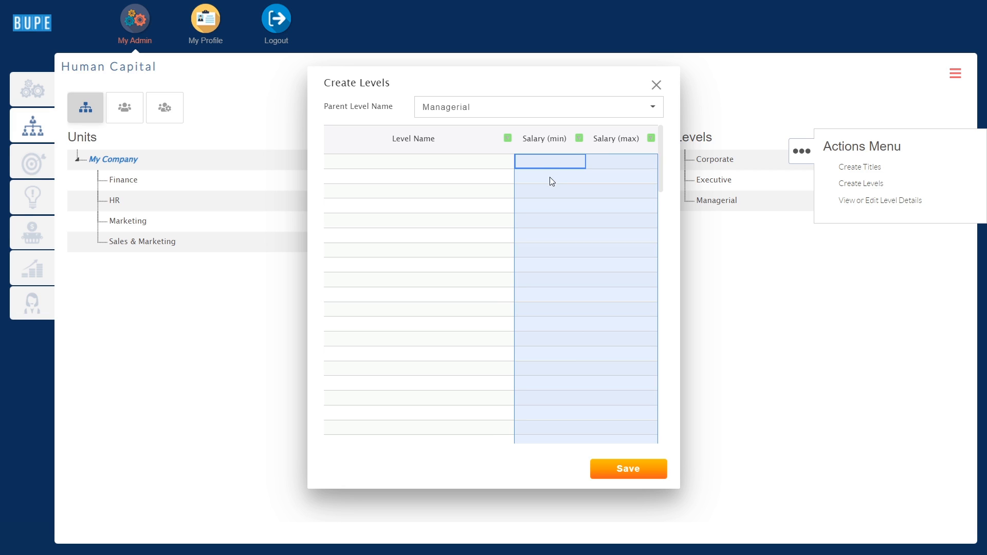
left_click(419, 165)
type("Managerial 1\t500.00\t2,000.00 Managerial 2\t1,500.00\t4,000.00 Managerial 3\t3,000.00\t8,000.00 Managerial 4\t5,000.00\t15,000.00 Managerial 5\t10,000.00\t25,000.00")
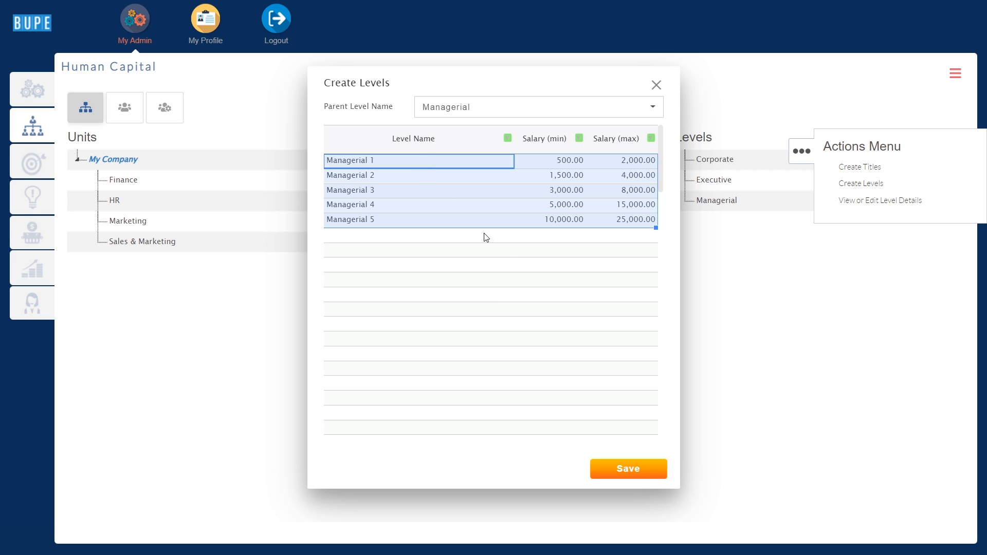
left_click(608, 469)
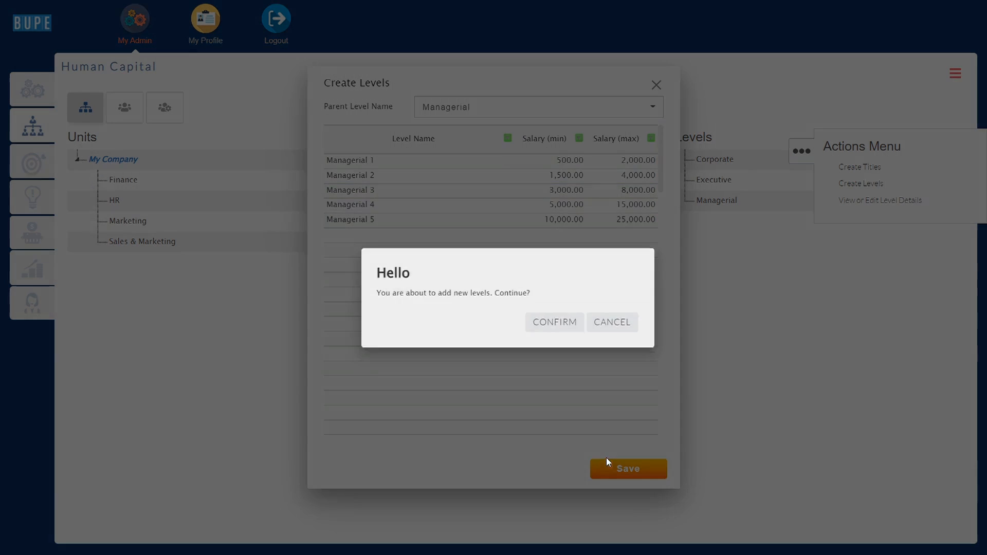
left_click(543, 304)
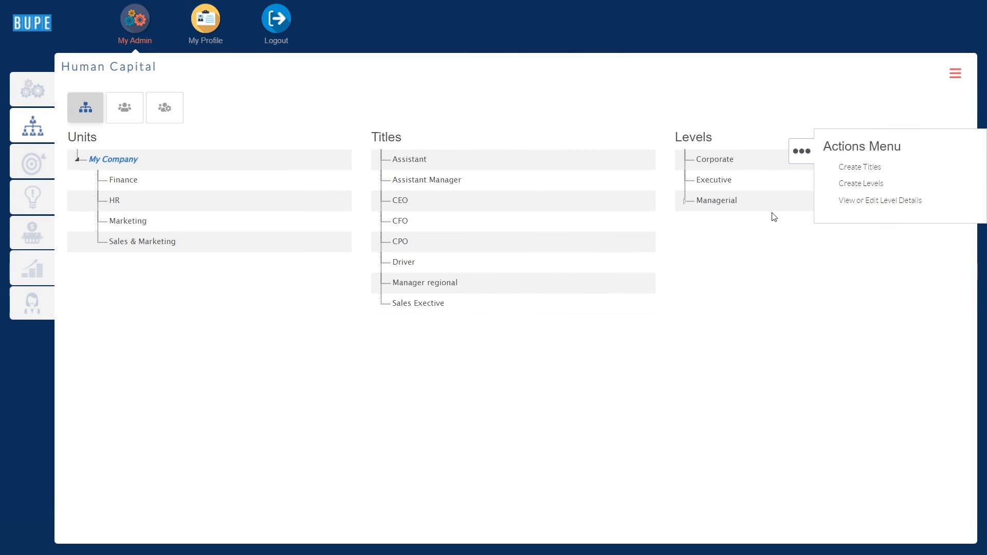
left_click(803, 153)
left_click(684, 203)
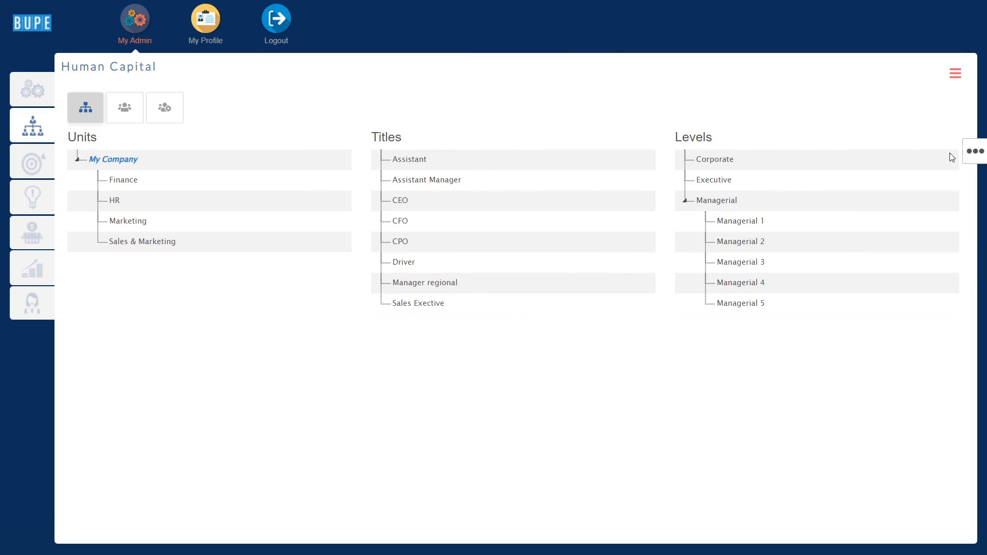
Set the Executive level's minimum salary to 750 and save the level details.
left_click(966, 154)
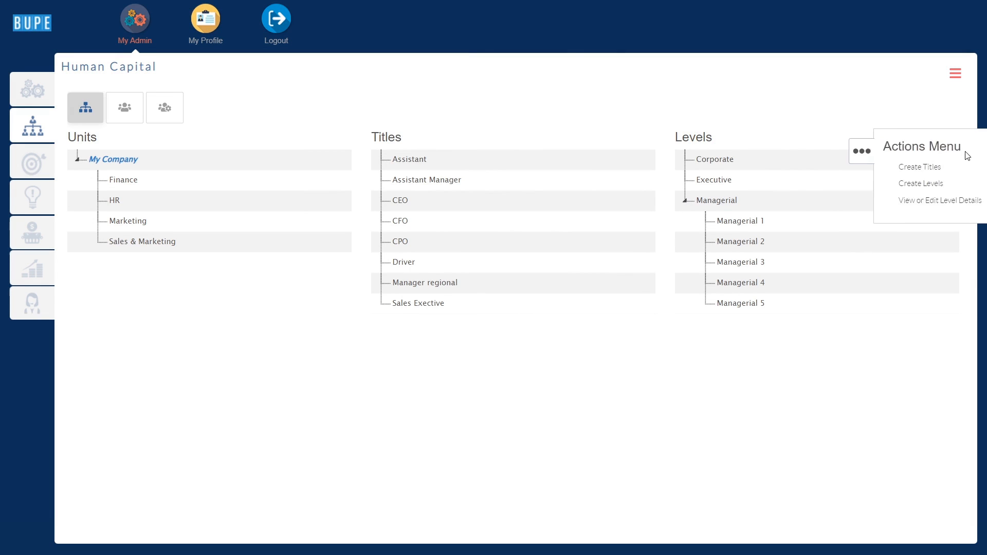
left_click(905, 202)
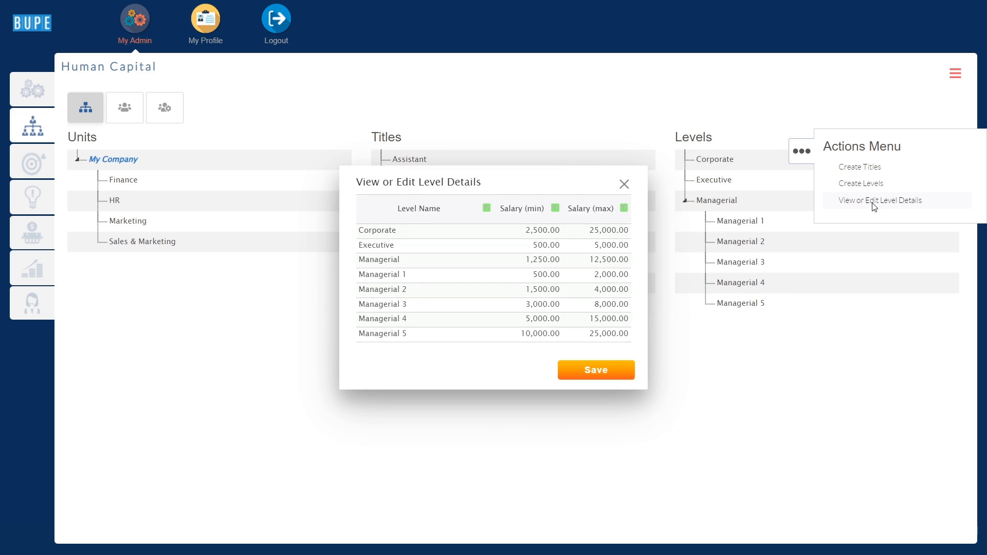
left_click(552, 250)
type("750")
left_click(565, 278)
left_click(580, 372)
left_click(551, 307)
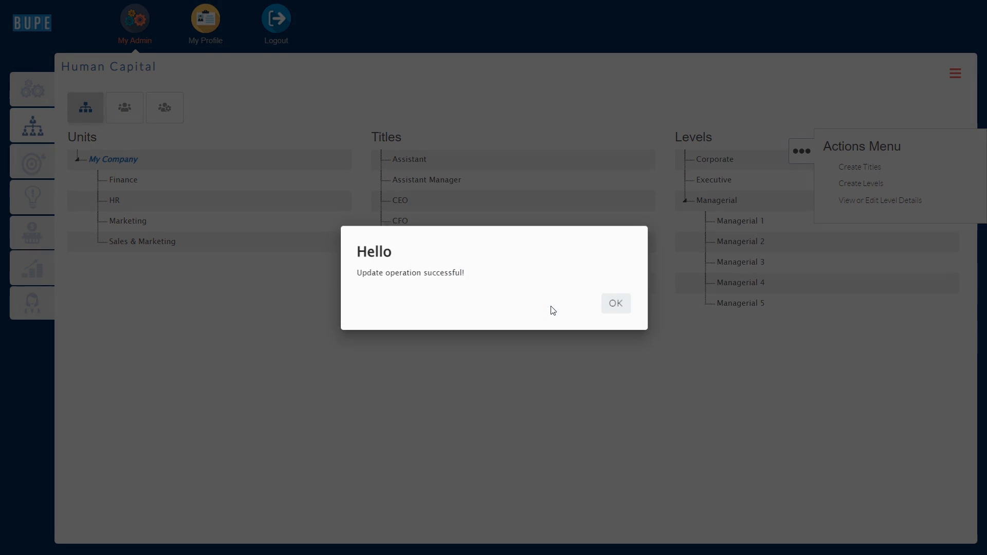
left_click(616, 303)
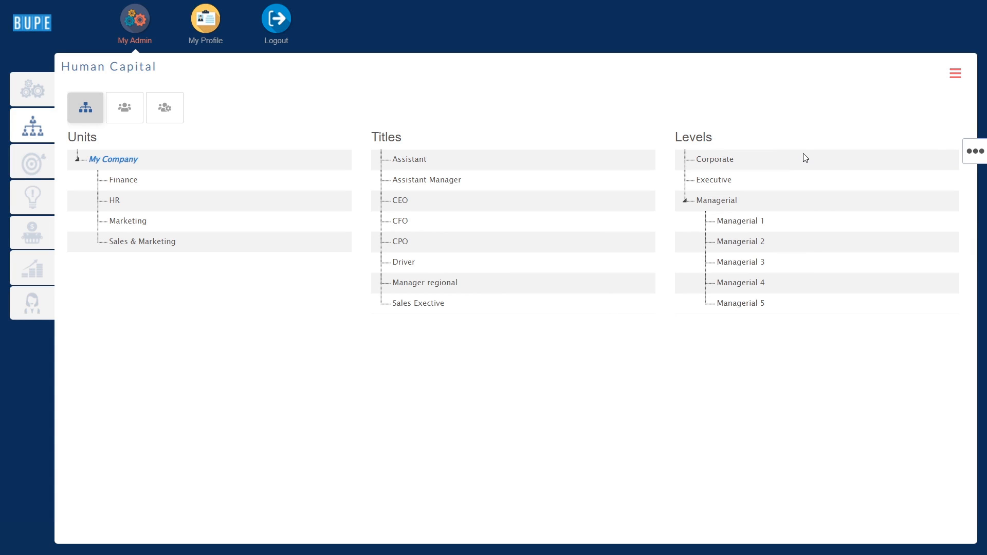
Rename the Corporate level to 'Corporate Level'.
double_click(729, 160)
left_click(735, 161)
type("Level")
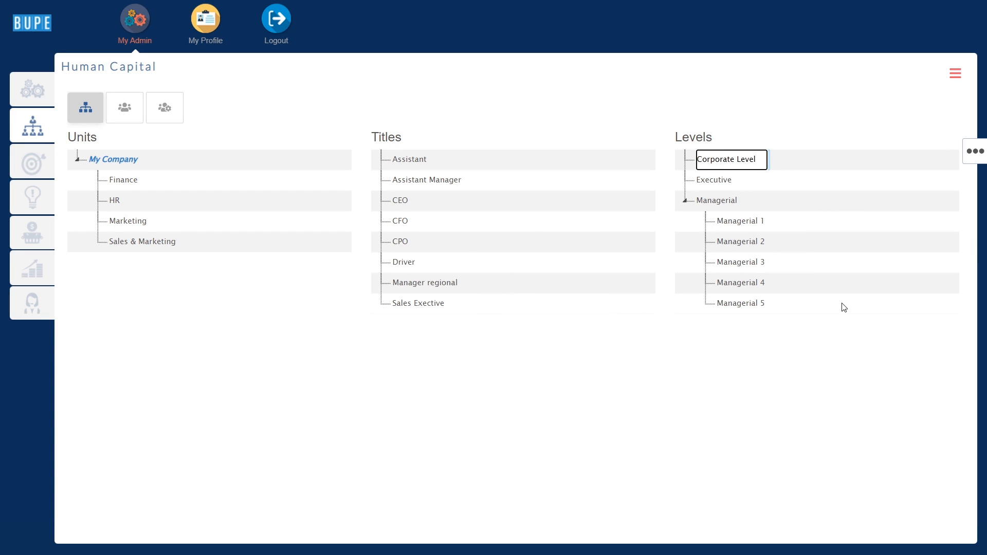
key("Return")
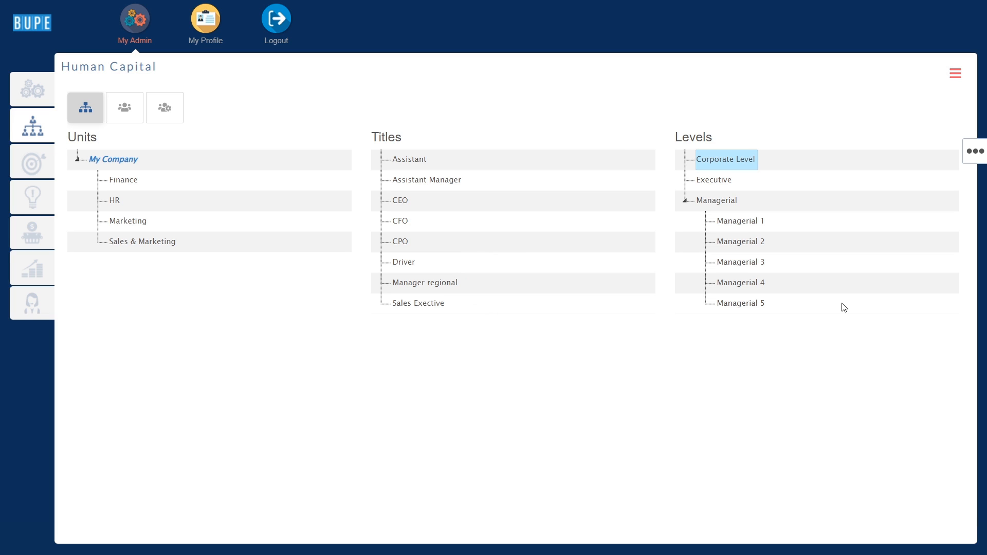
Move Managerial 1 under the Executive level.
left_click_drag(757, 229, 723, 183)
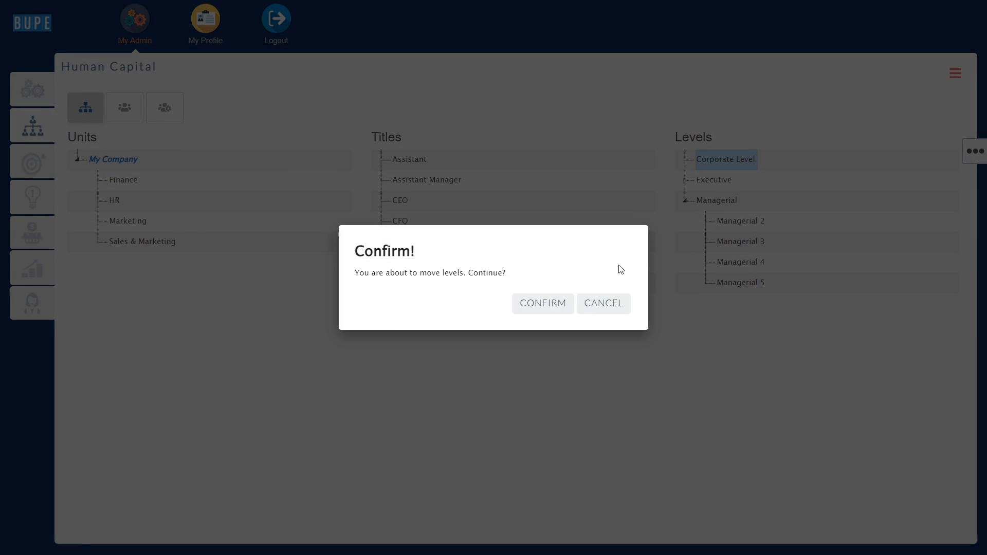
left_click(557, 302)
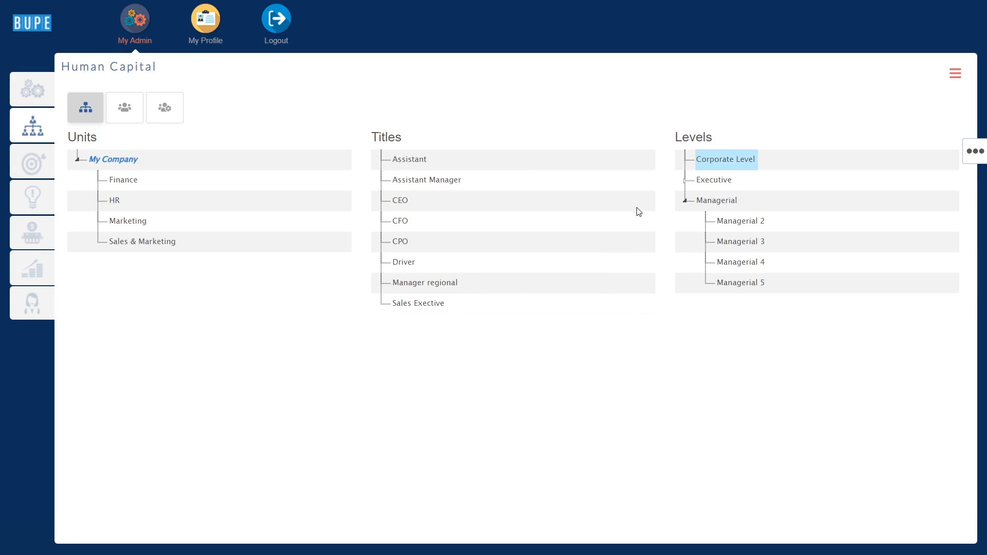
left_click(685, 181)
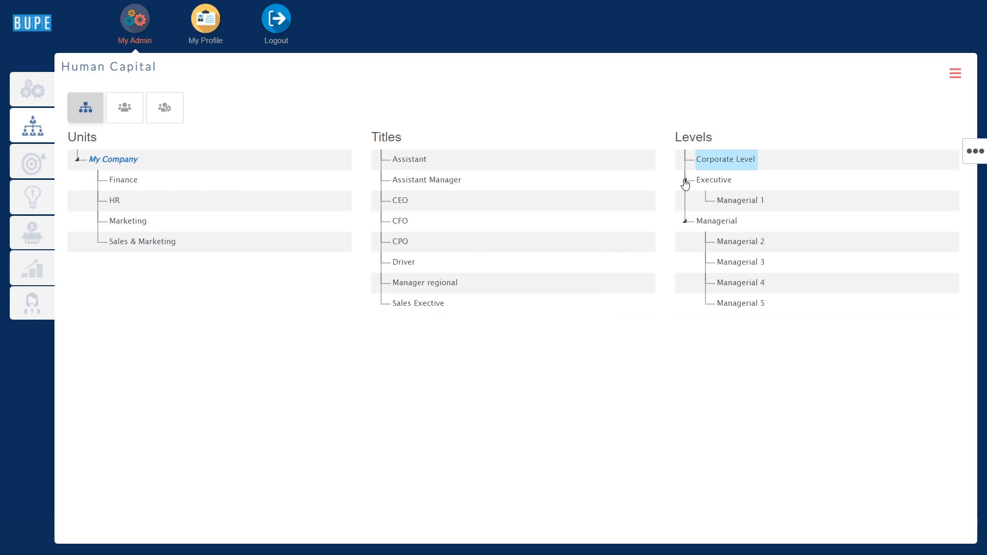
Delete Managerial 1 and switch to the Employees list.
right_click(736, 204)
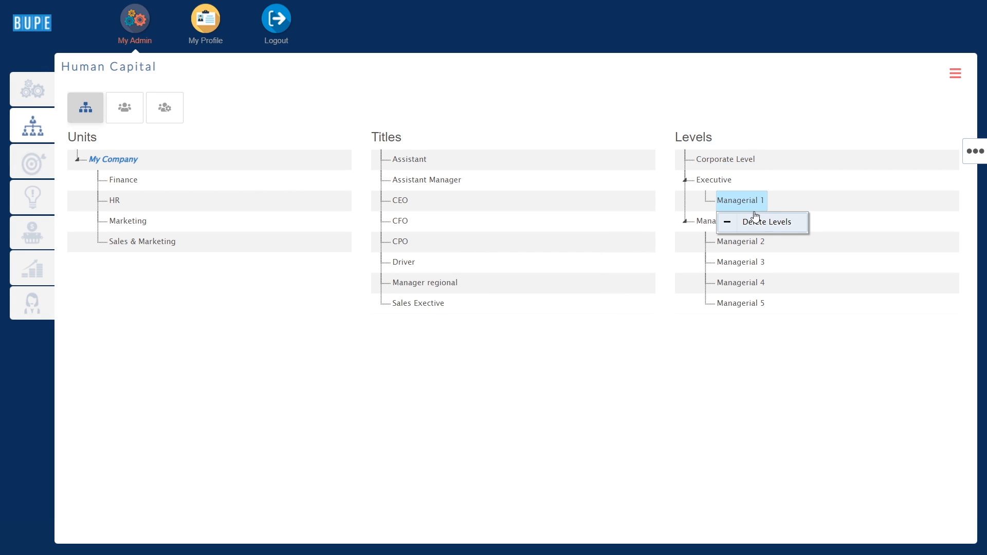
left_click(776, 225)
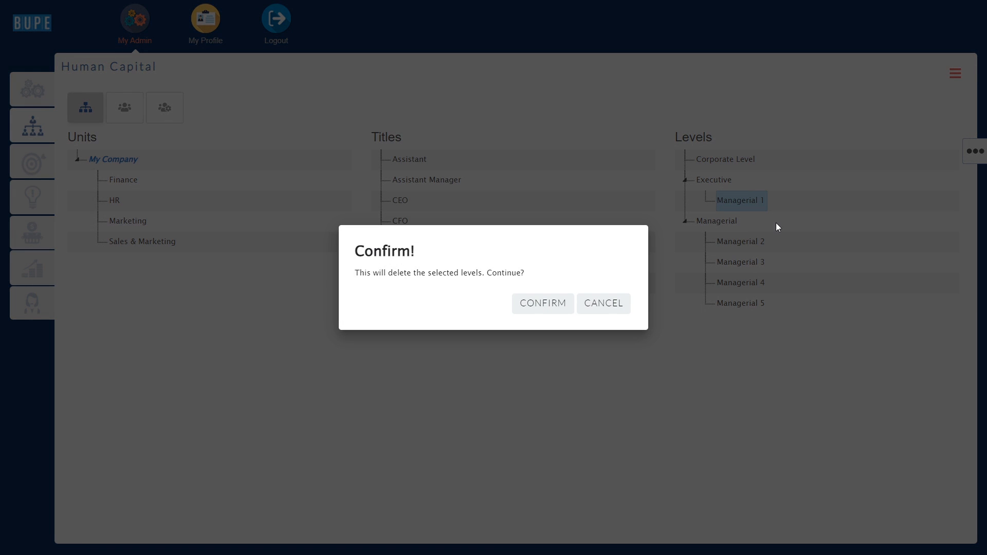
left_click(563, 303)
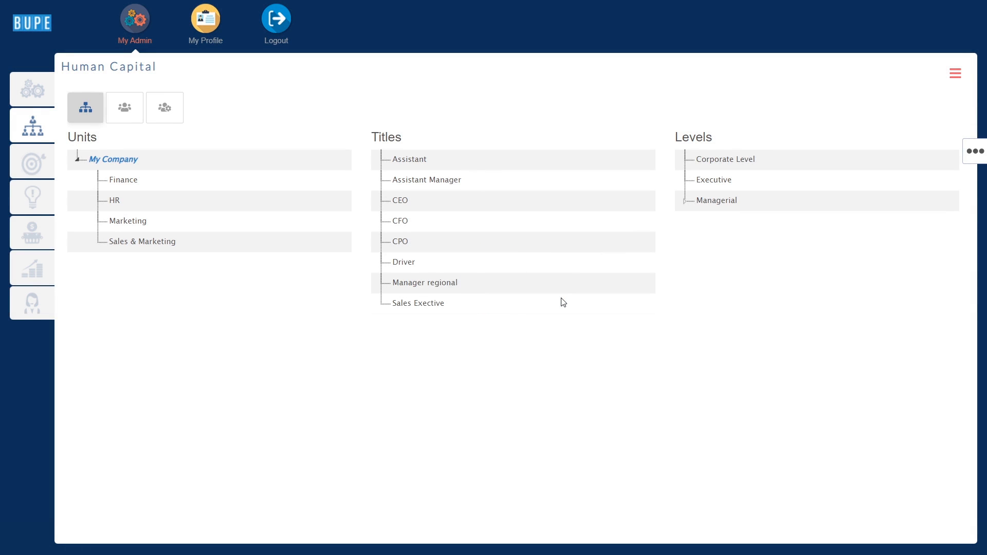
left_click(125, 108)
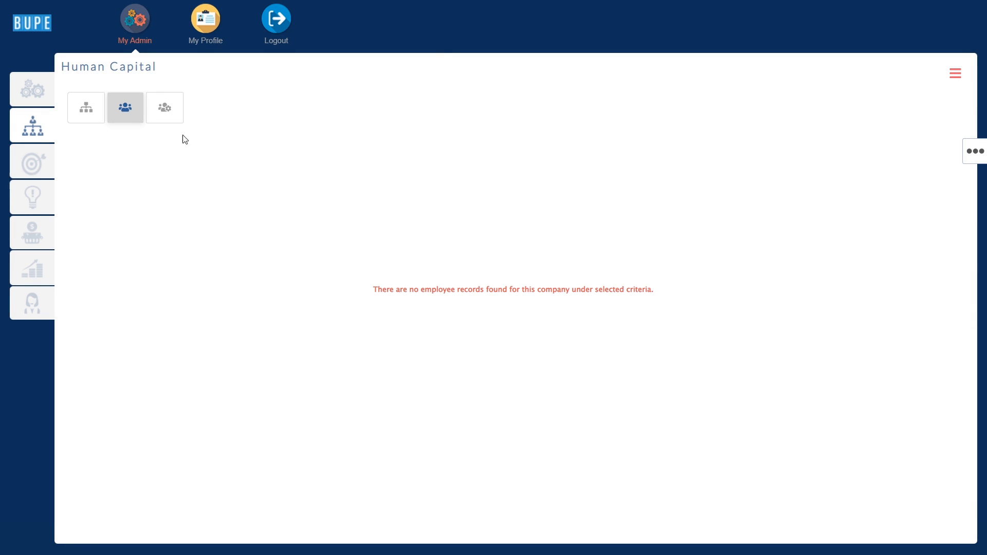
Paste six employee rows into the Add Employees grid.
left_click(972, 155)
left_click(898, 169)
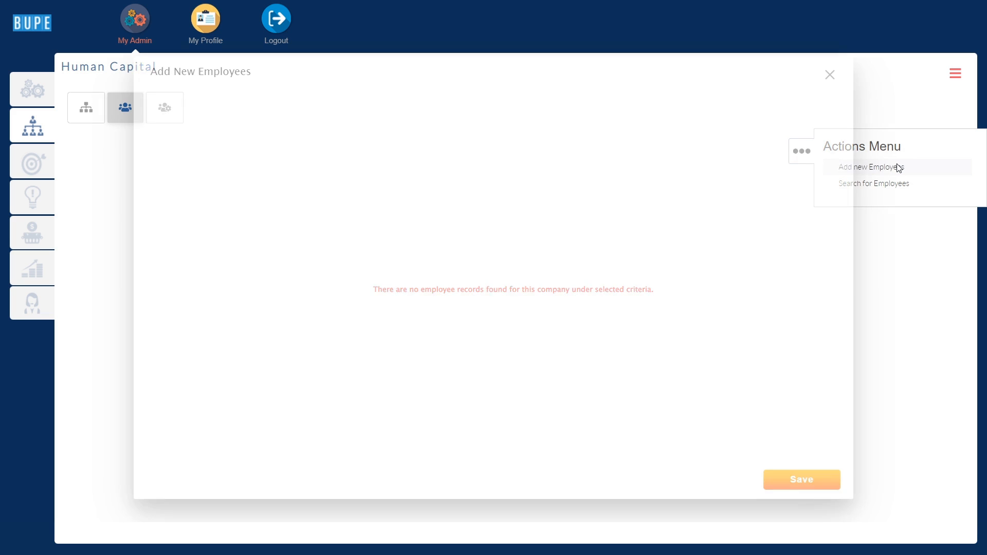
left_click(241, 123)
key("ctrl+v")
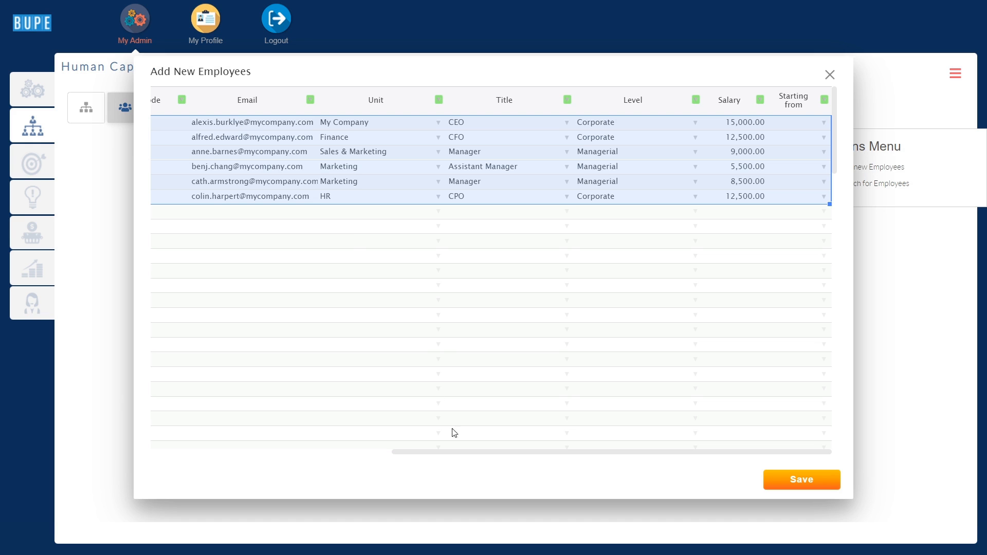
left_click_drag(458, 453, 179, 437)
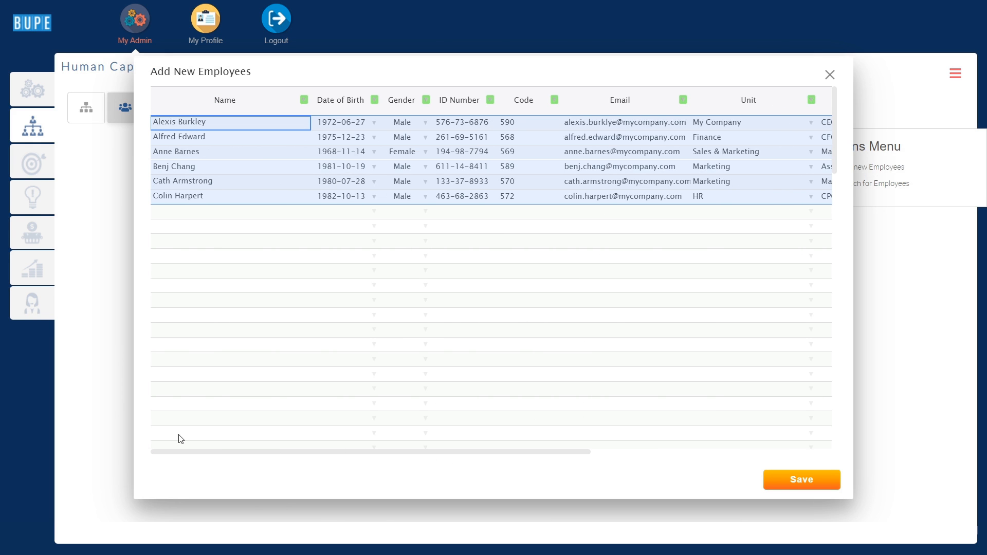
Check the pasted Name, Date of Birth, Gender, ID, Code, Email, Unit, Title, Level and Salary columns.
left_click(214, 103)
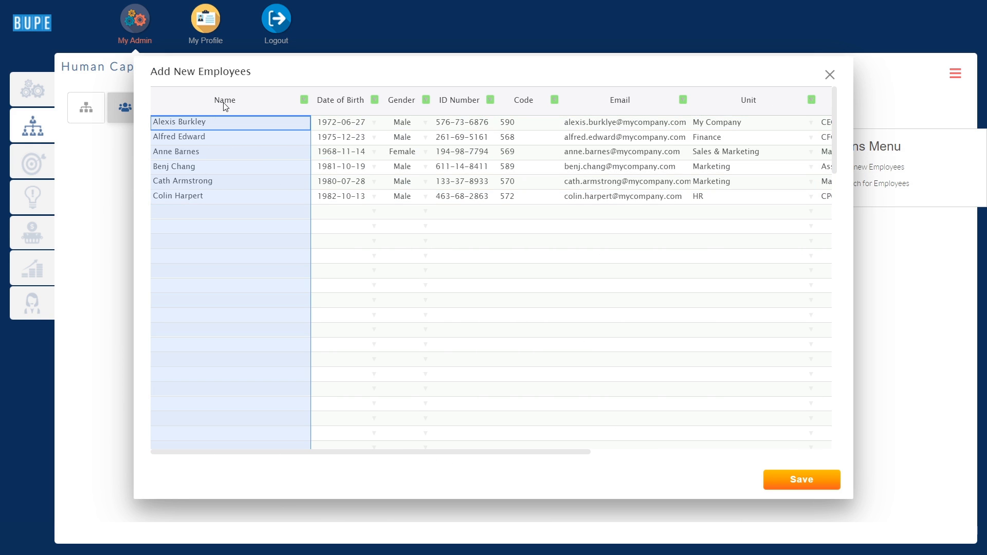
left_click(340, 97)
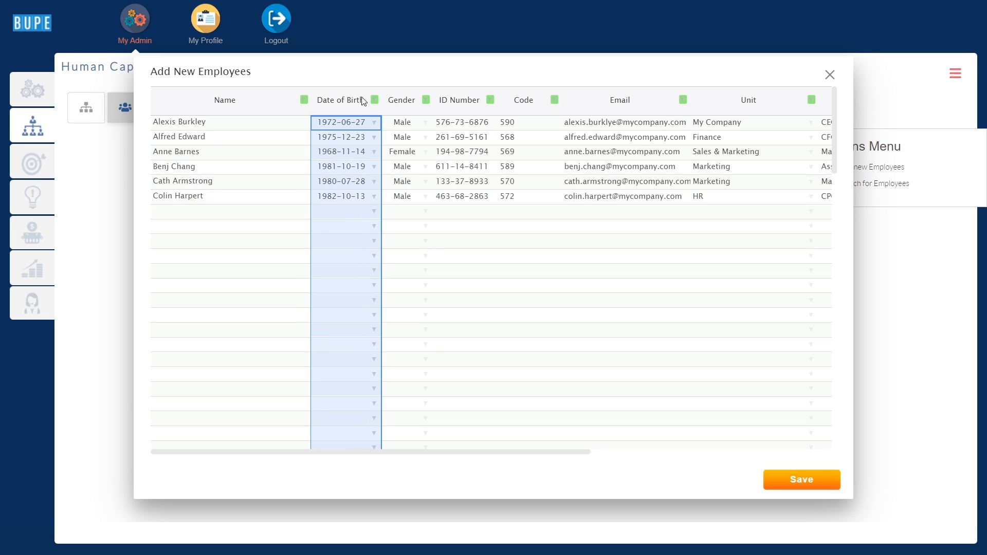
left_click(402, 101)
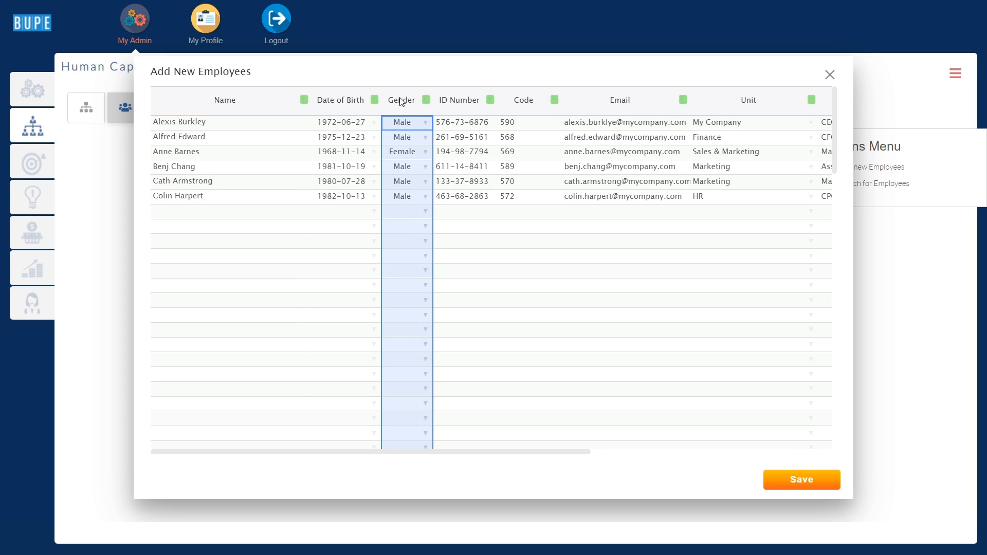
left_click(454, 99)
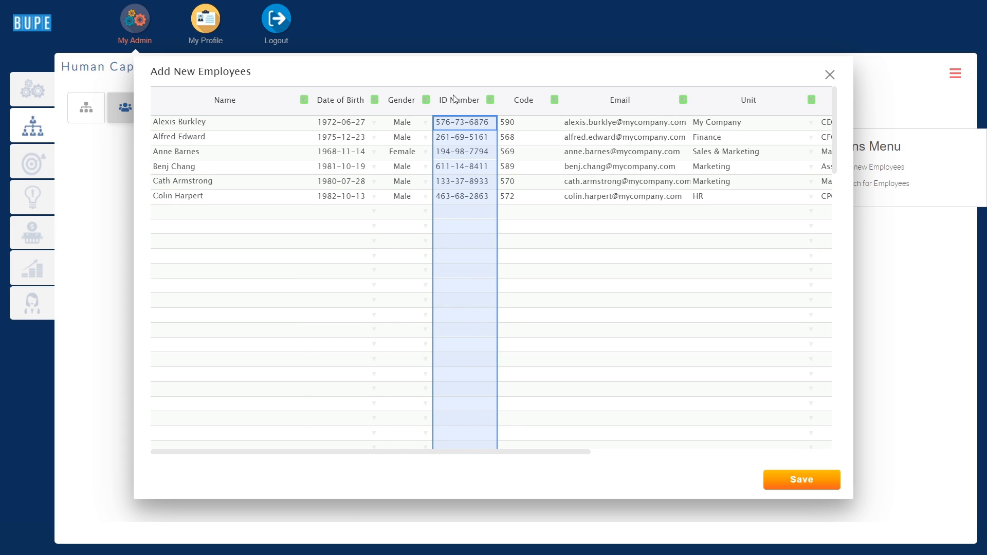
left_click(515, 101)
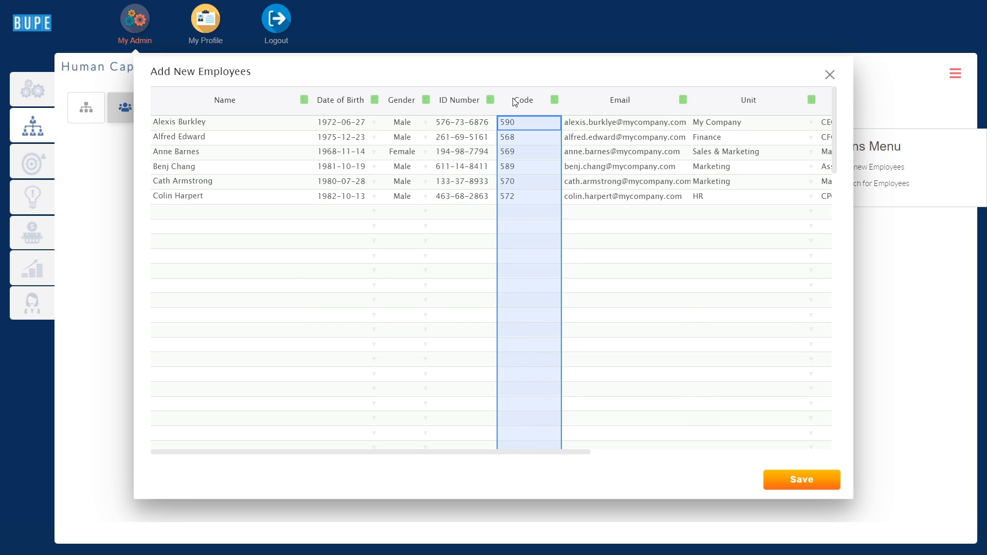
left_click(595, 101)
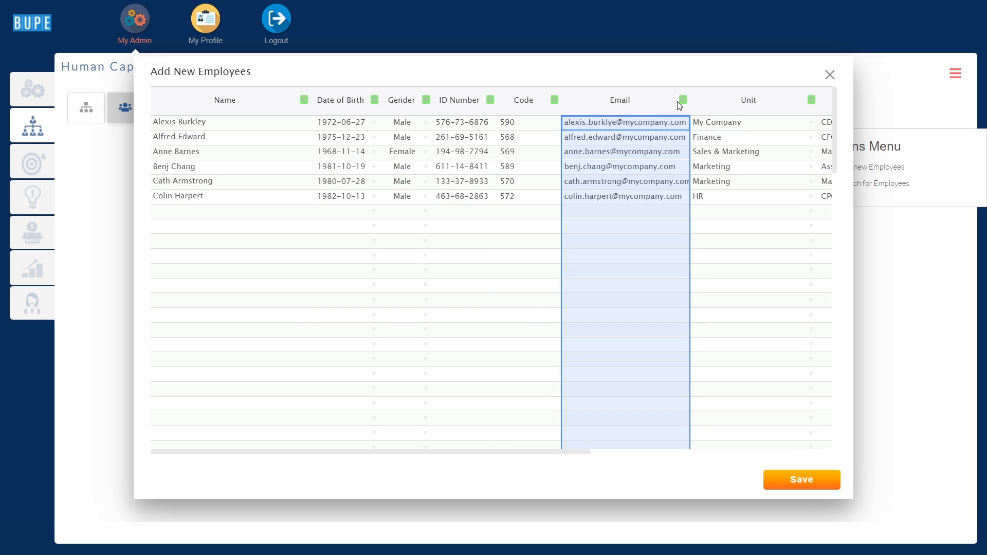
left_click(744, 103)
key("Right")
left_click(743, 105)
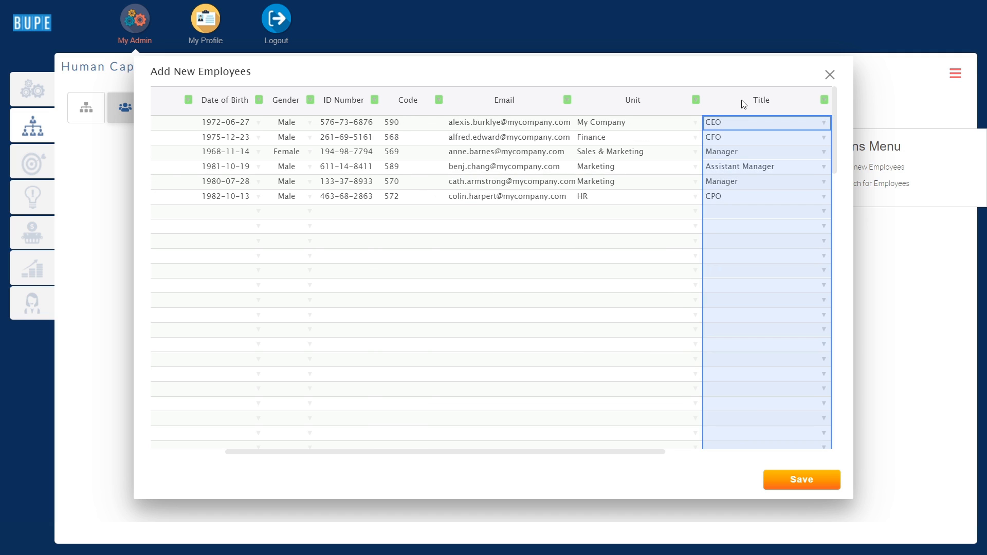
key("Right")
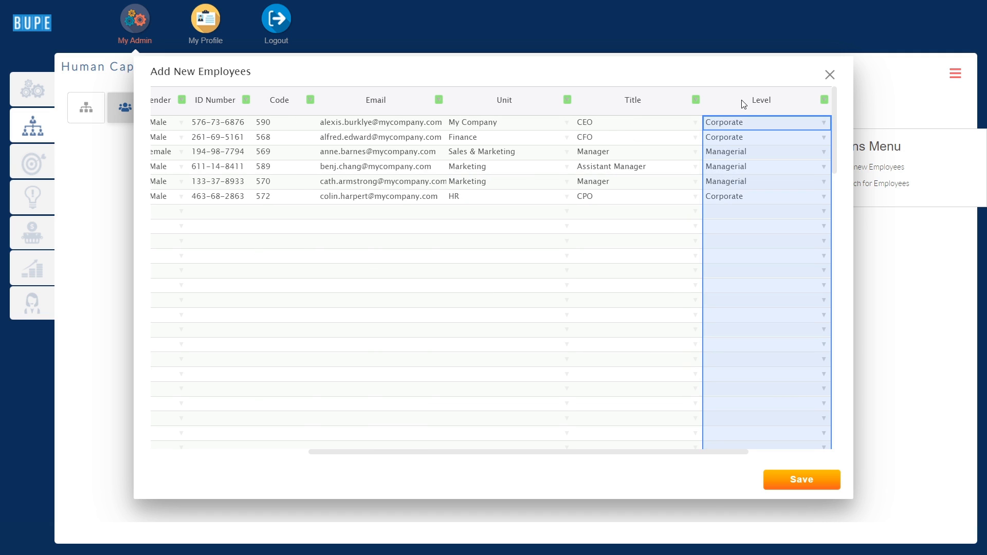
key("Right")
left_click(795, 109)
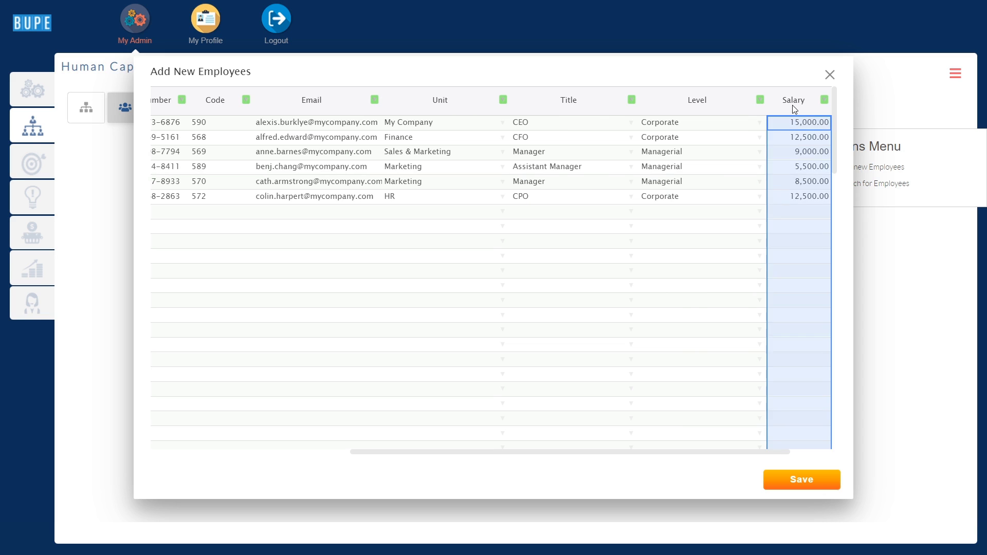
Fill Starting from with 2020 for all six employees and submit them.
key("Right")
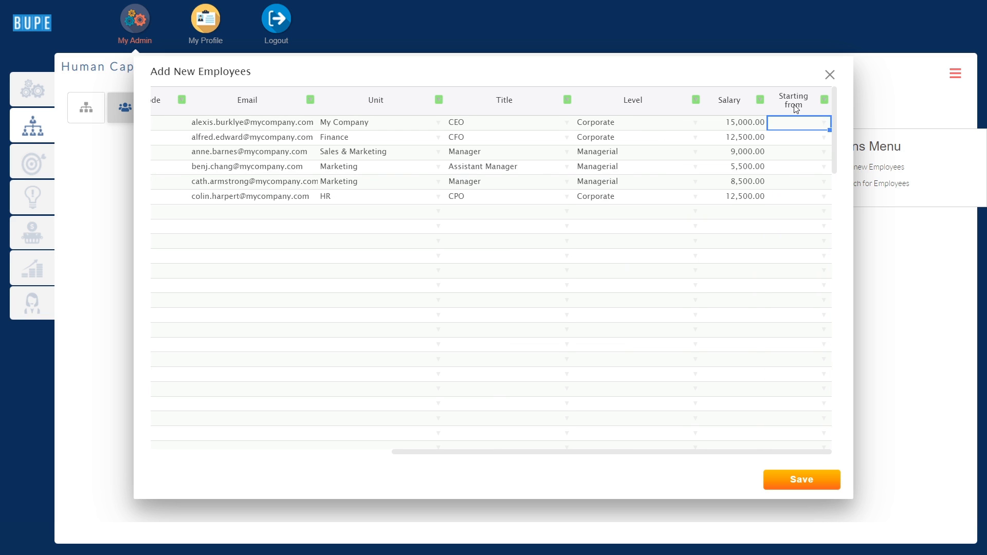
left_click(823, 122)
left_click(819, 138)
left_click_drag(830, 130, 827, 197)
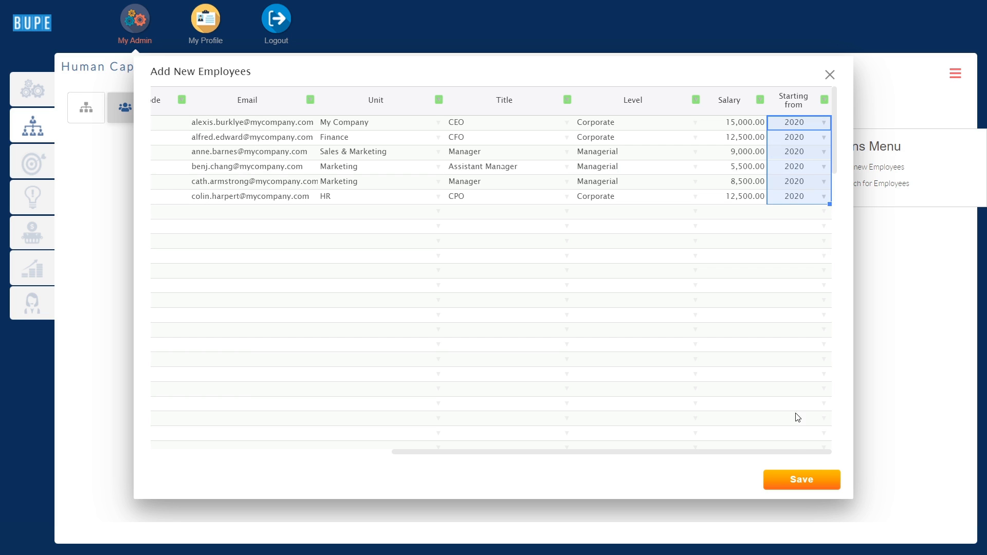
left_click(793, 479)
left_click(561, 307)
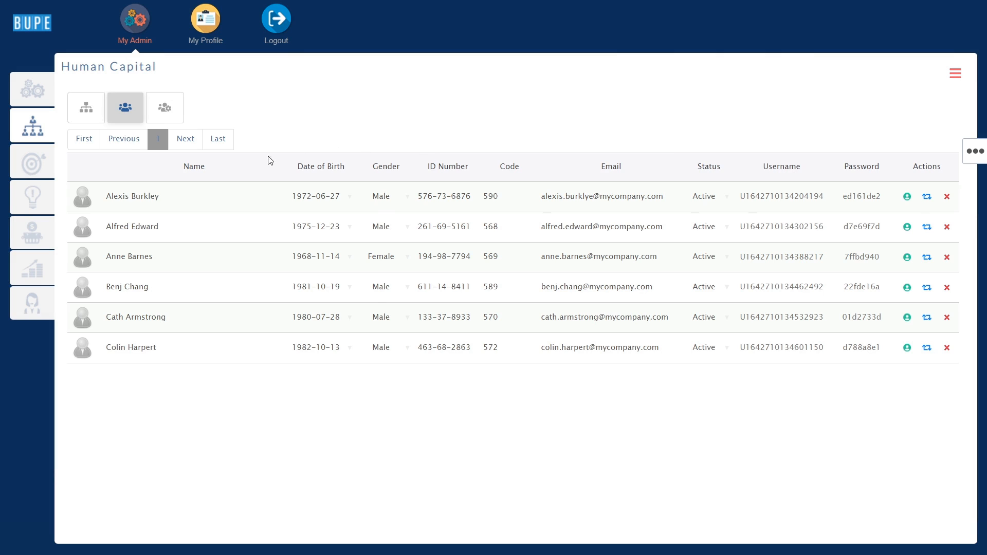
Highlight the Name–Email, Status, Username and Password columns of the six new employees.
left_click(268, 174)
left_click_drag(267, 173, 559, 183)
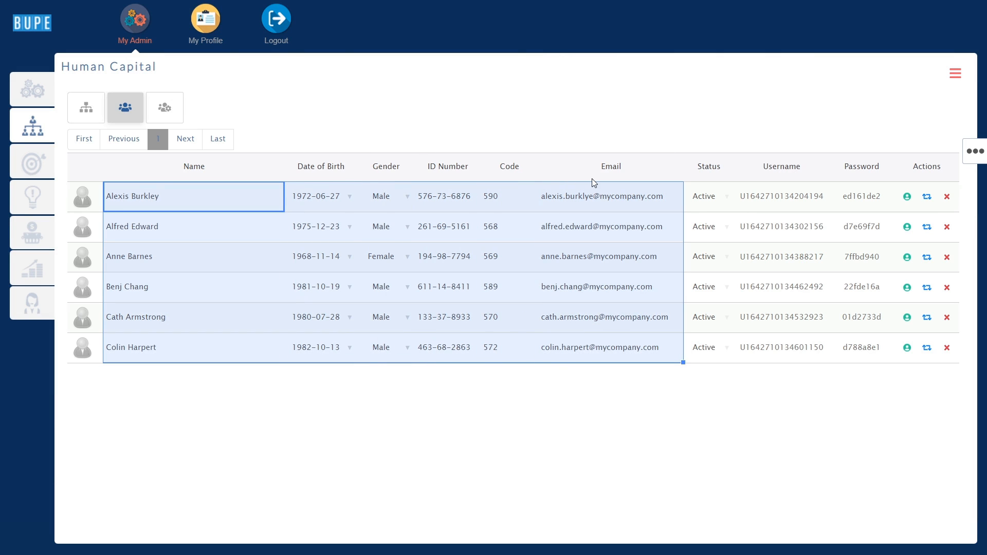
left_click(704, 169)
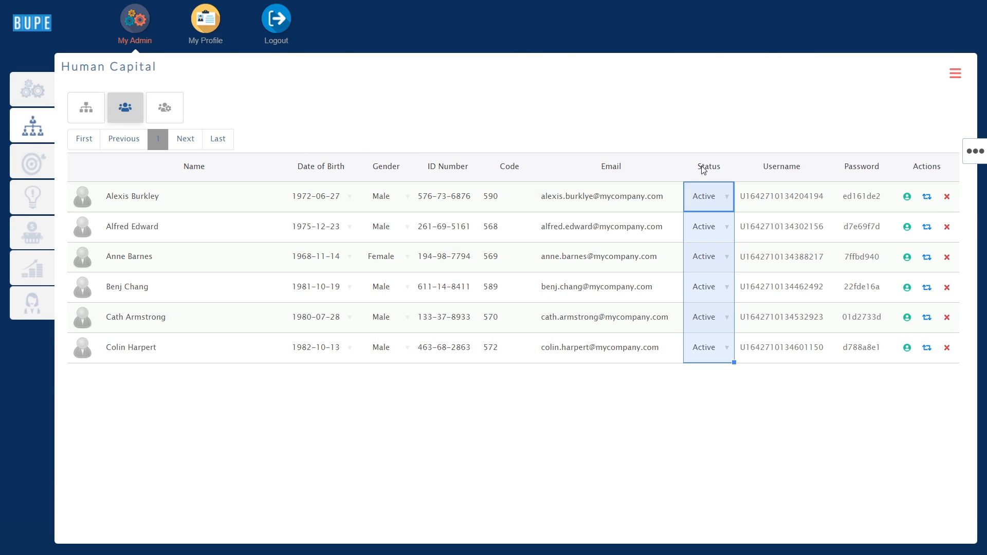
left_click_drag(755, 167, 844, 182)
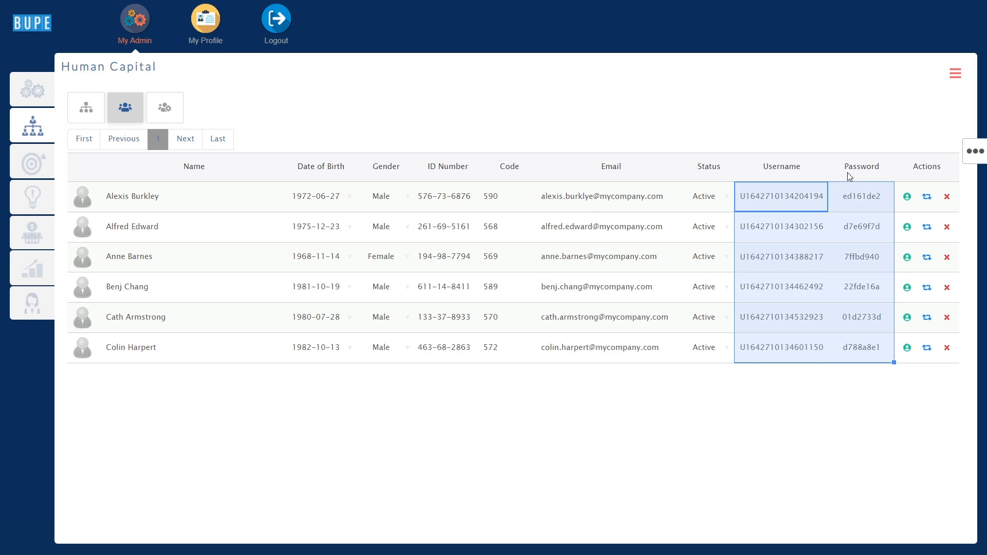
left_click(974, 156)
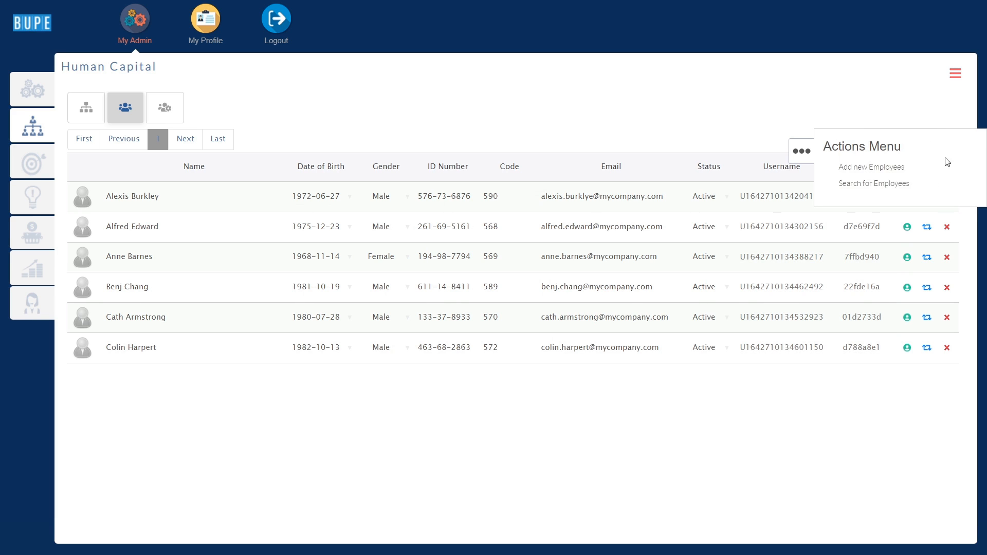
Search employees with Employment set to Active, returning all six, then close the menu.
left_click(874, 185)
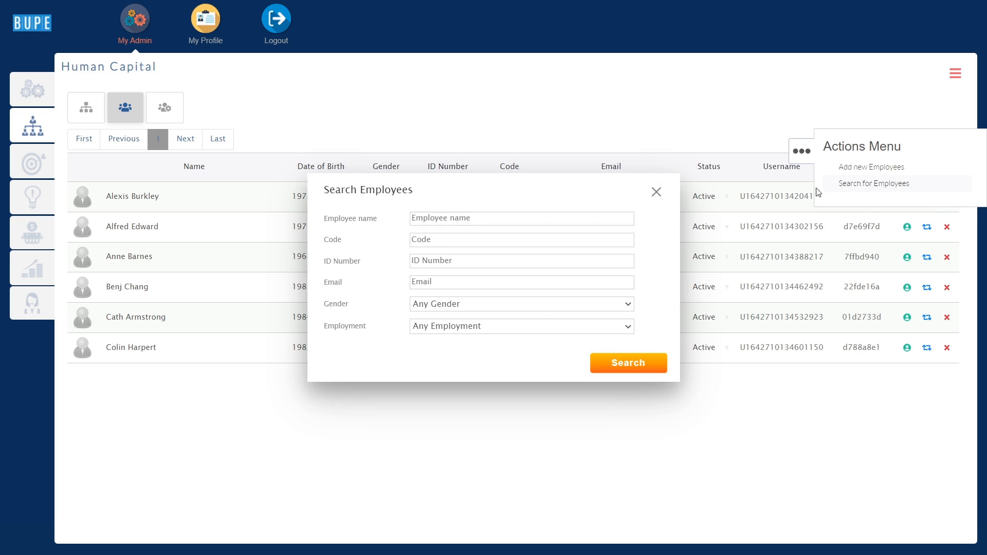
left_click(566, 327)
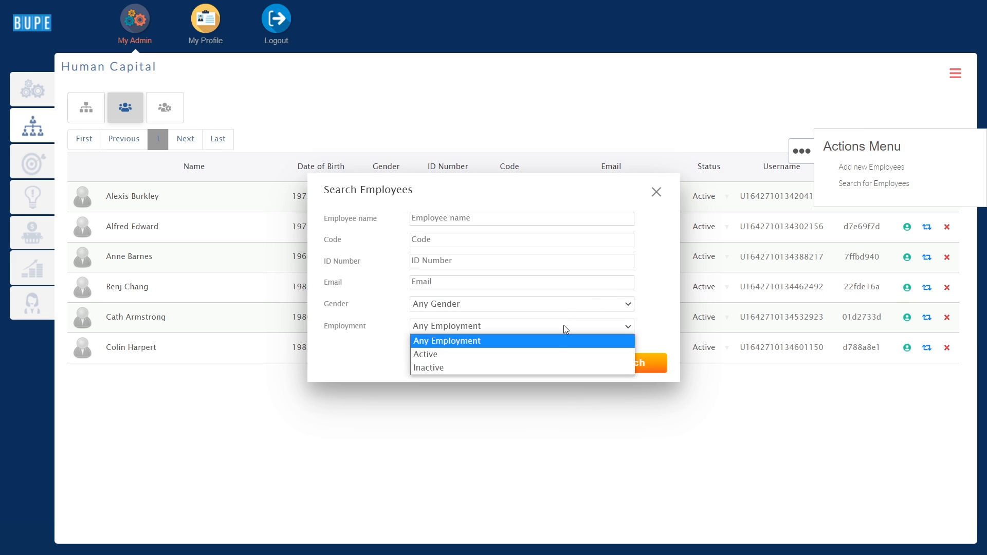
left_click(548, 355)
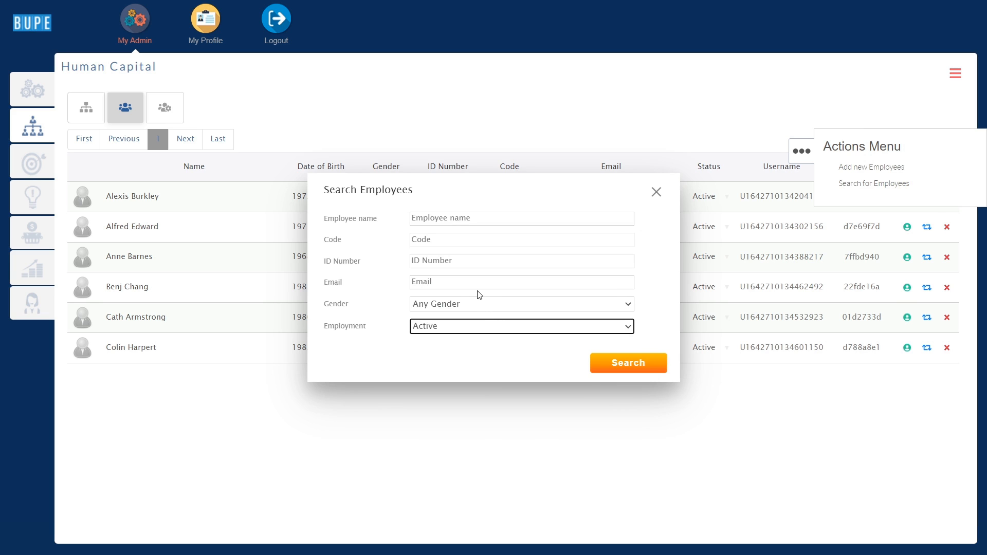
left_click(618, 360)
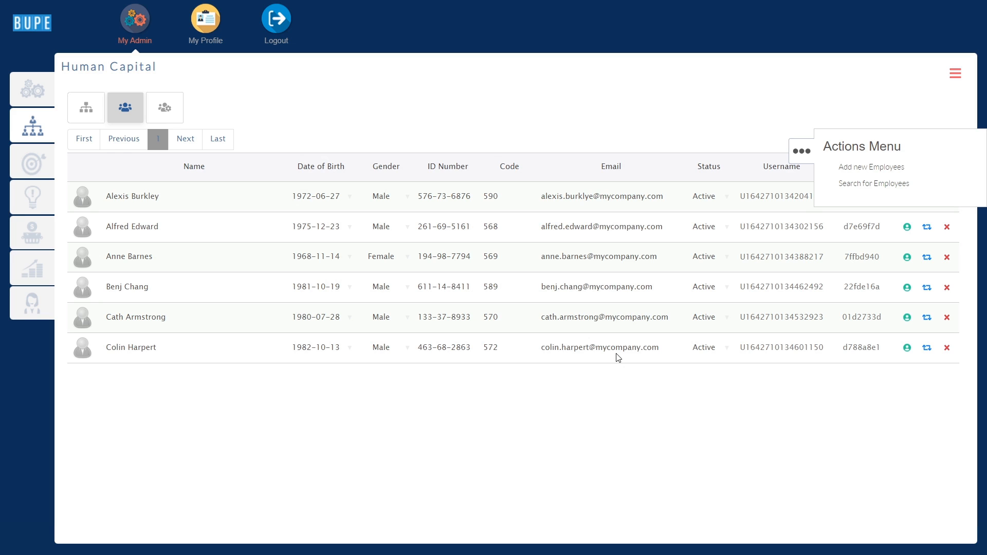
left_click(802, 151)
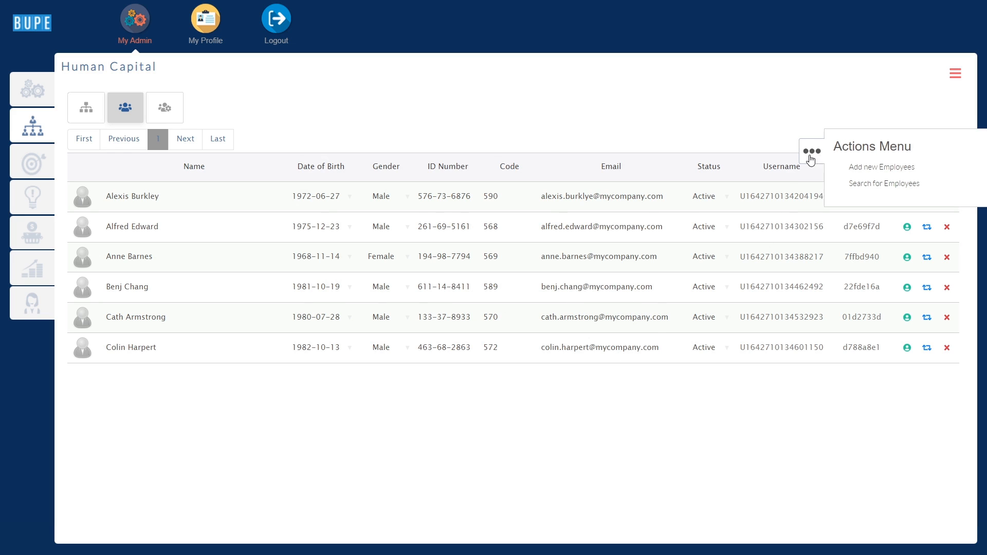
Set the first employee's date of birth to 1972-06-16 and their status to Inactive.
left_click(353, 202)
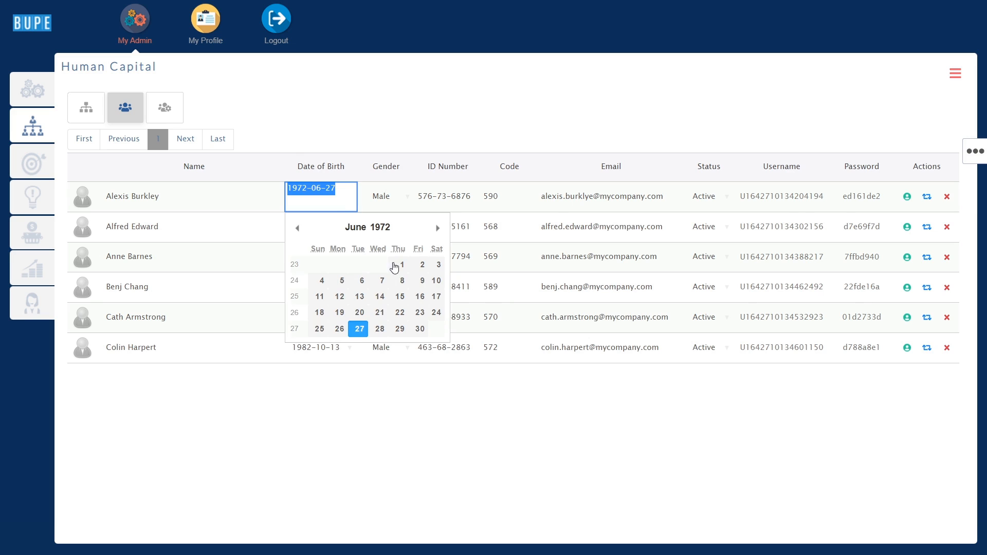
left_click(414, 298)
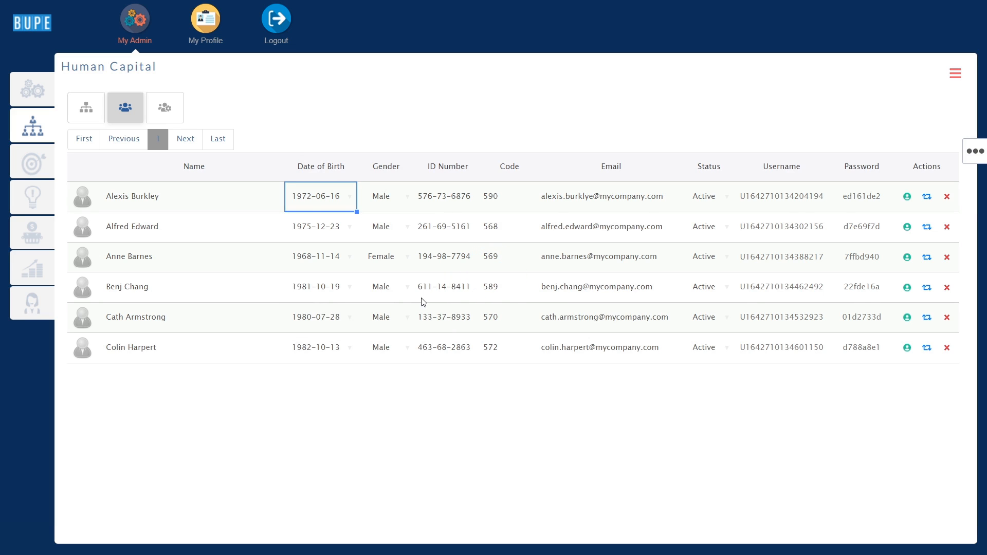
left_click(726, 195)
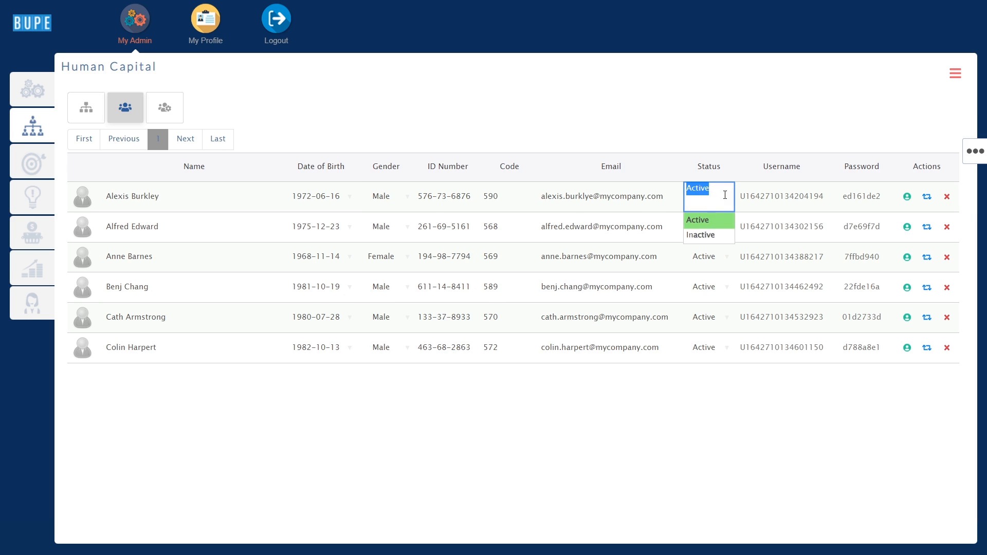
left_click(710, 235)
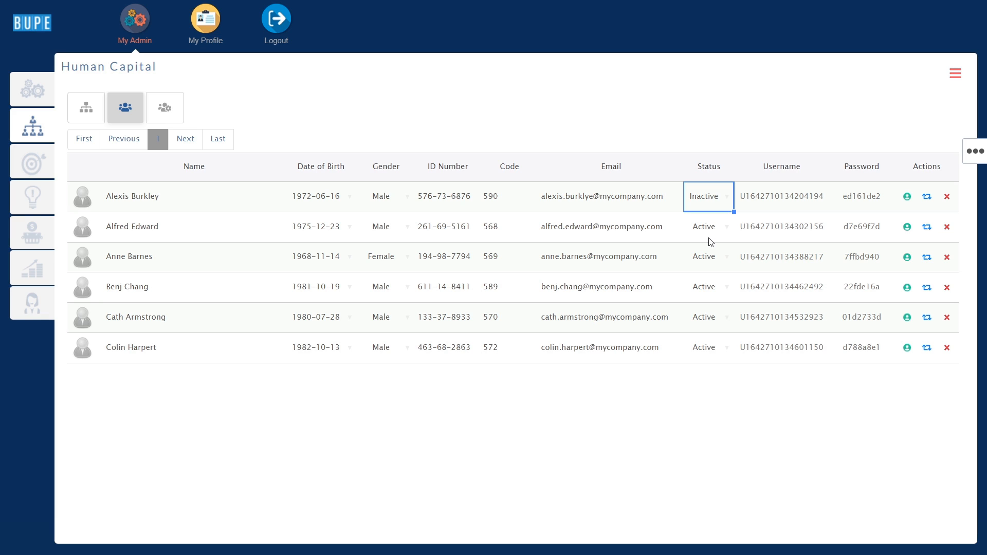
left_click(907, 200)
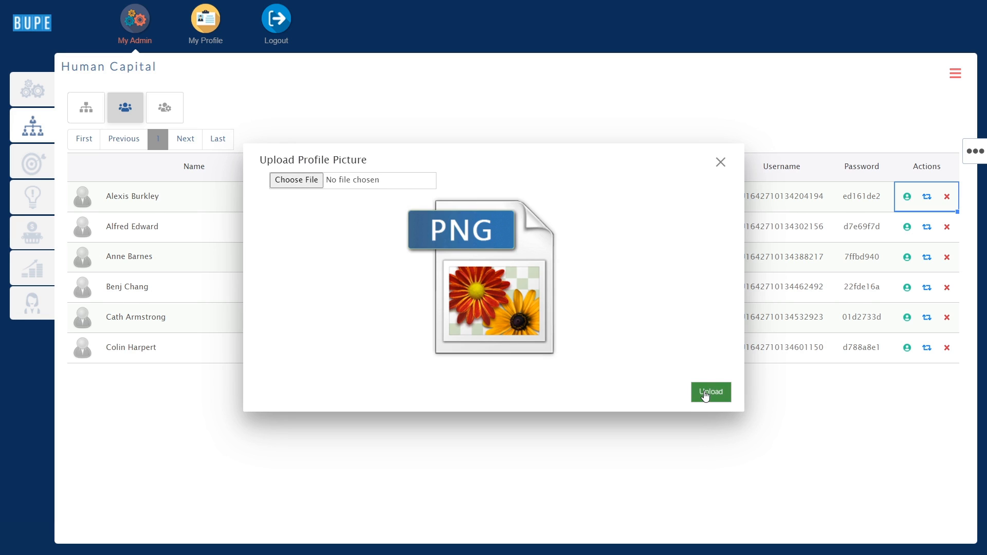
Close the profile picture upload unchanged, then reset and confirm the first employee's password.
left_click(724, 164)
left_click(724, 164)
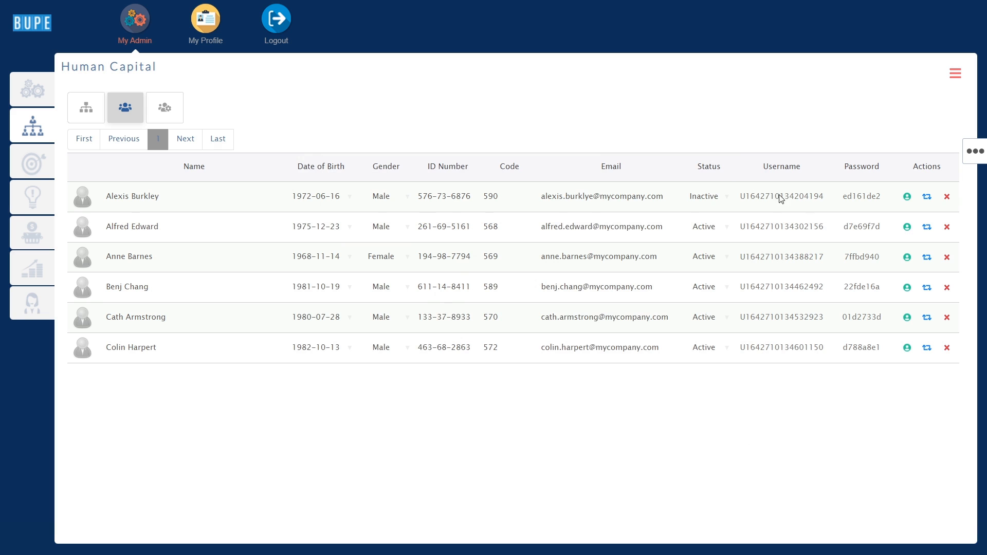
left_click(928, 197)
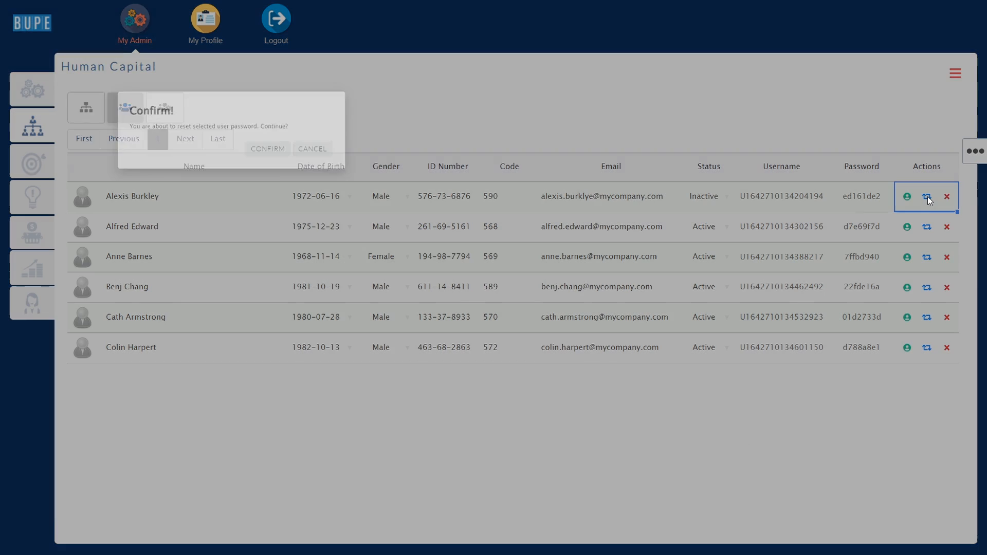
left_click(544, 304)
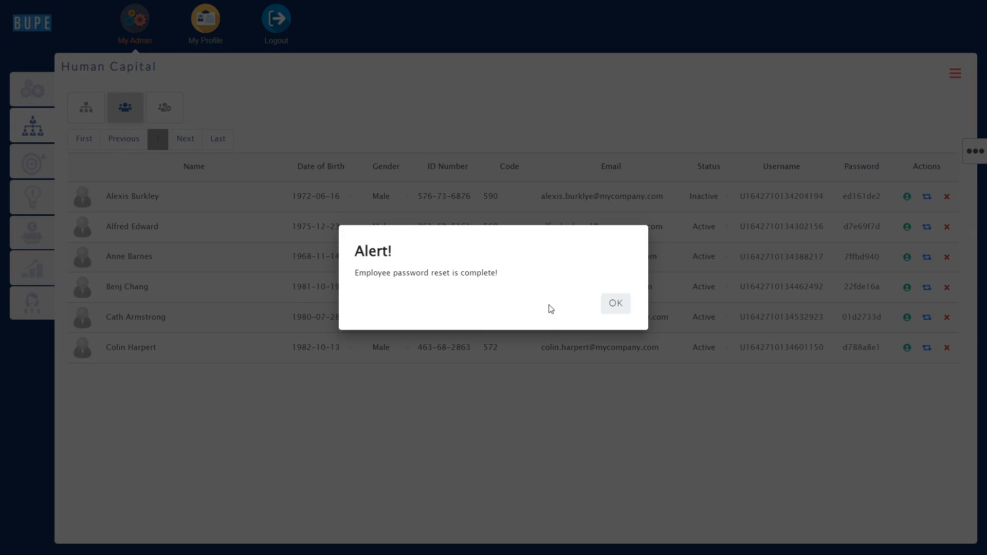
left_click(613, 302)
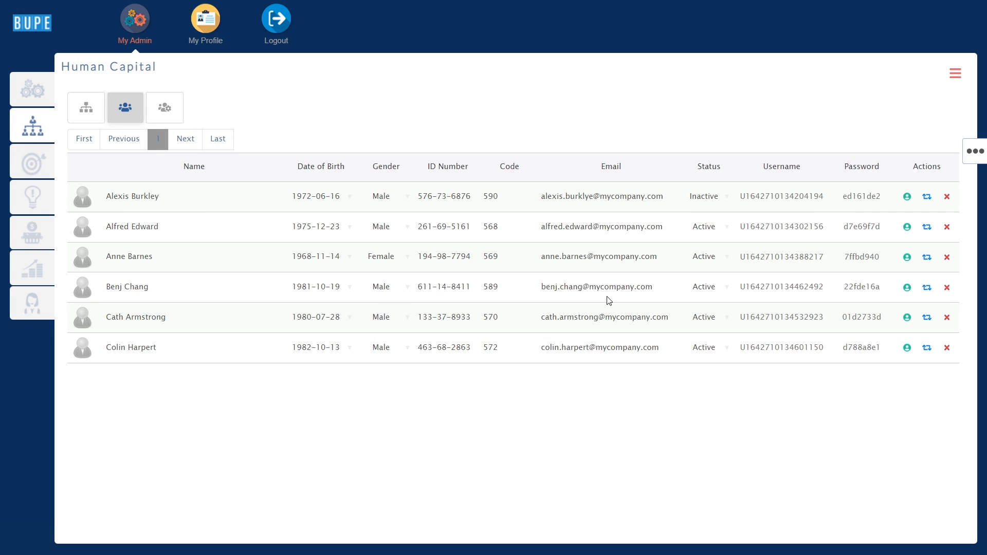
Permanently delete the inactive first employee and switch to the Employee Movements list.
left_click(838, 170)
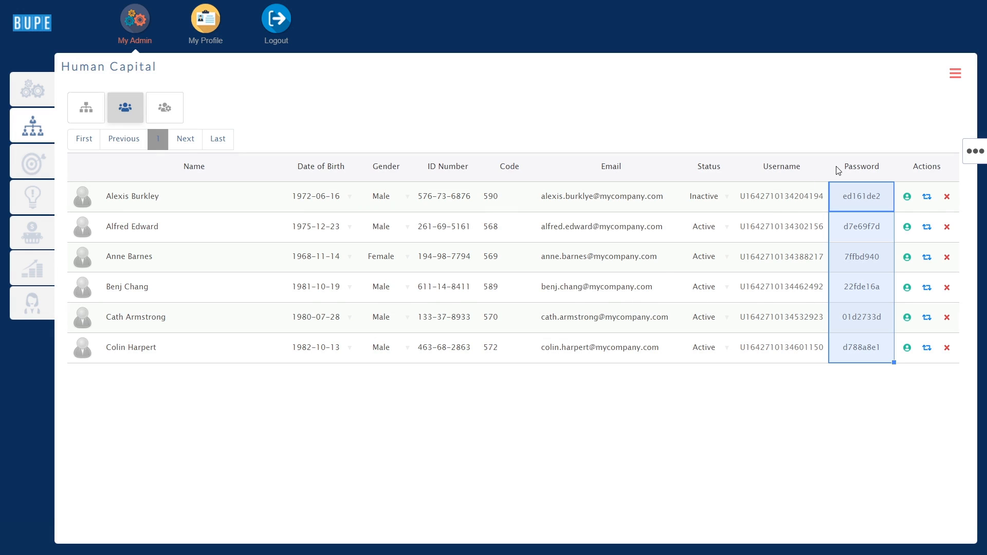
left_click(946, 198)
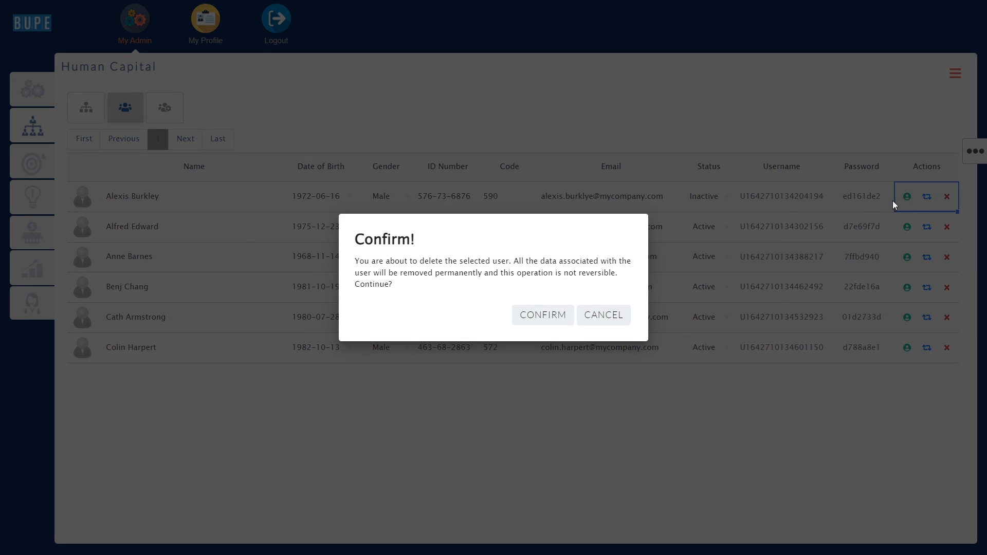
left_click(552, 313)
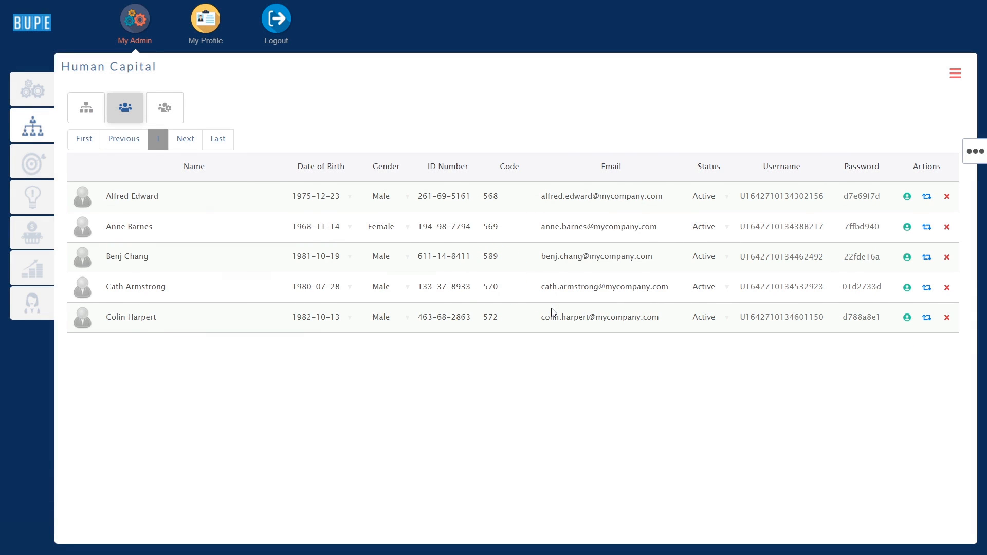
left_click(165, 107)
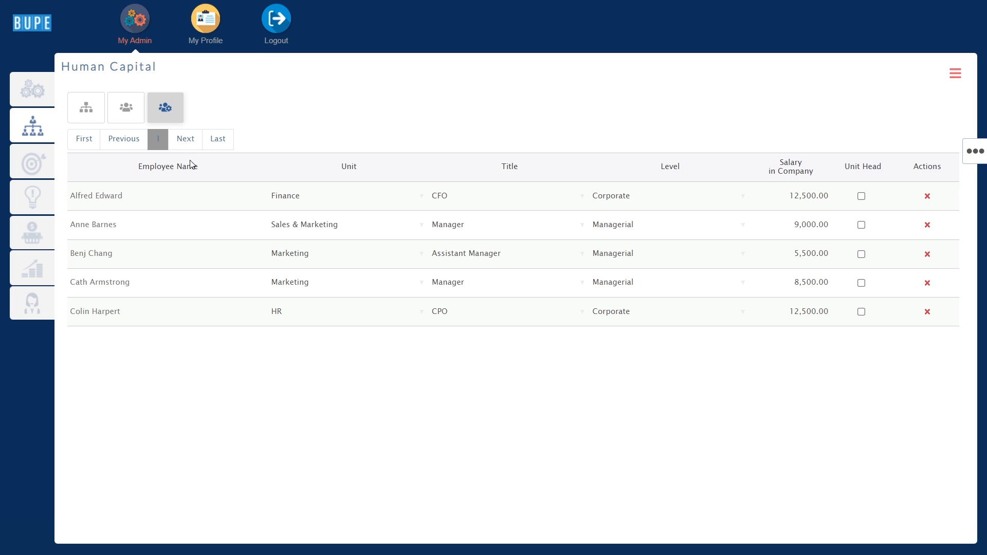
Change the fourth employee's (Marketing manager) title to Assistant Manager.
left_click_drag(303, 170, 660, 165)
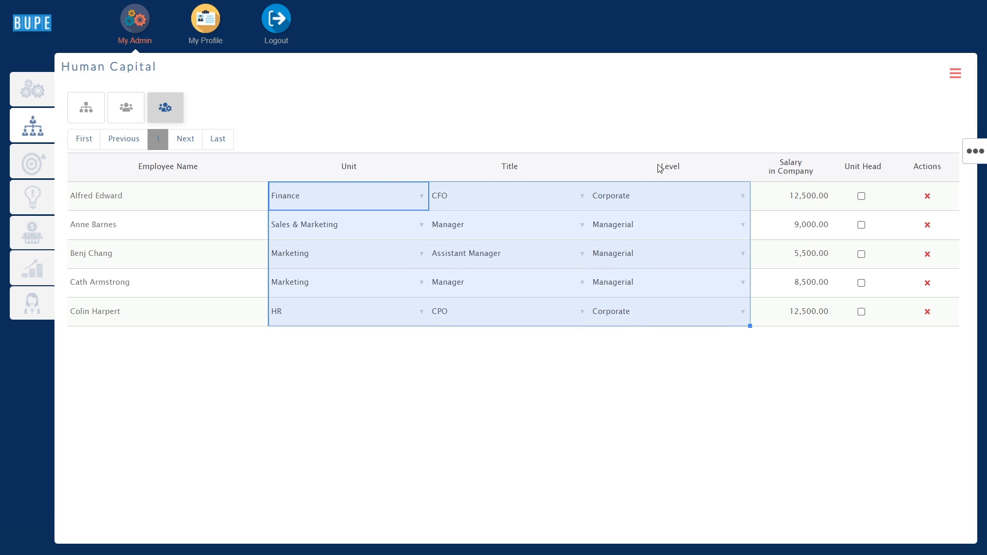
left_click(210, 180)
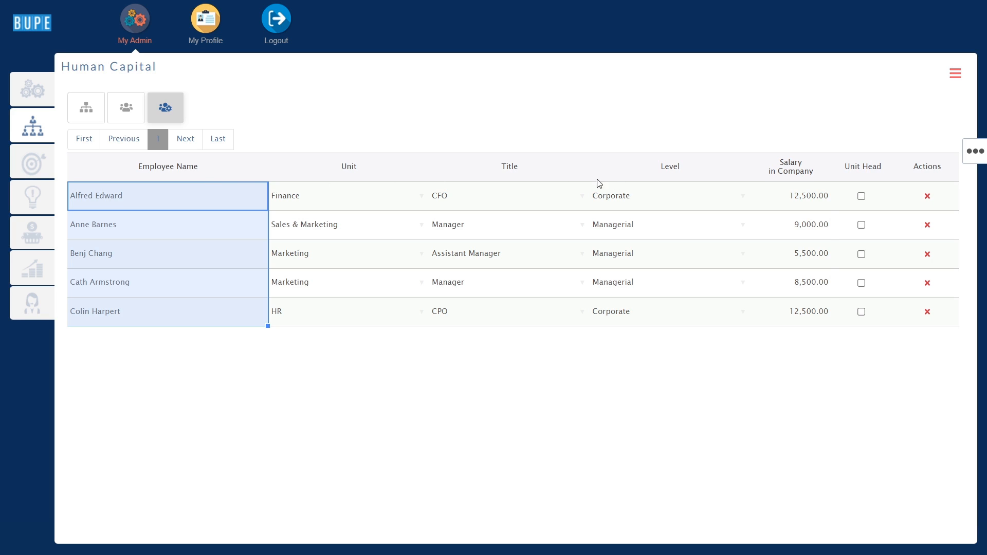
left_click(786, 175)
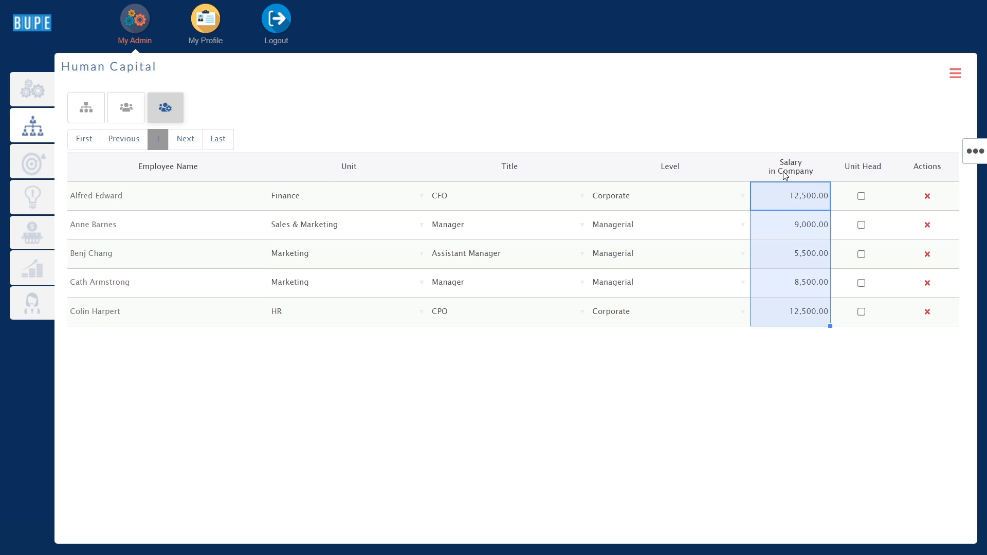
left_click(865, 179)
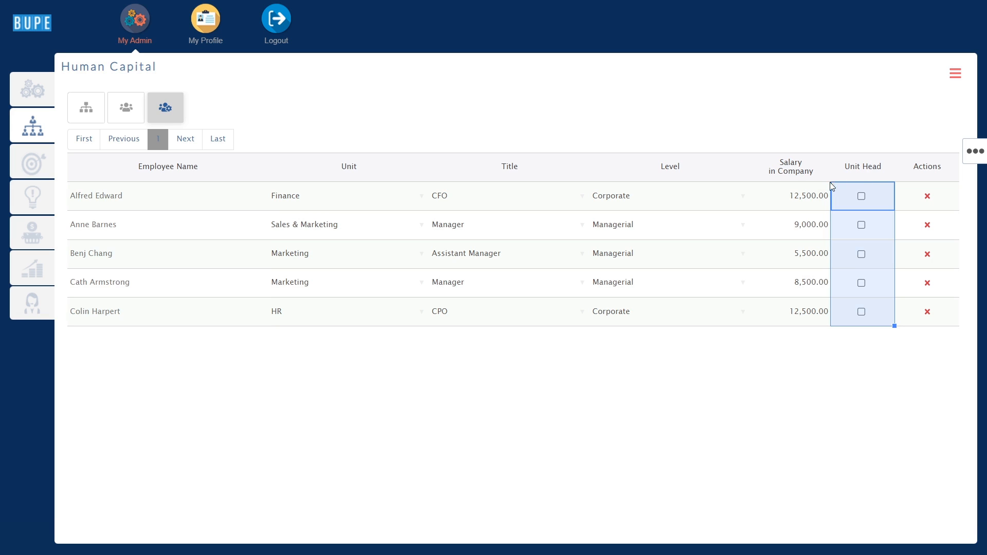
double_click(588, 283)
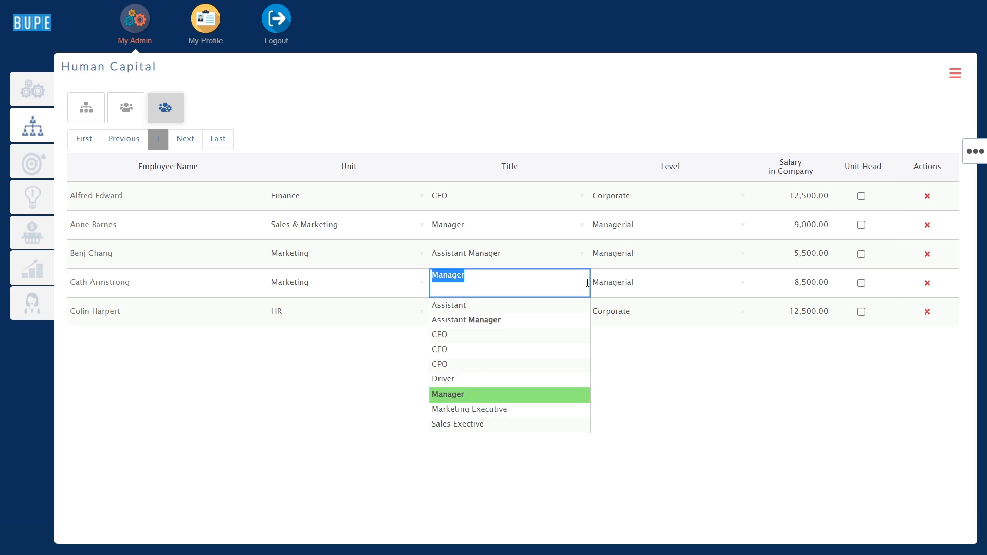
left_click(537, 320)
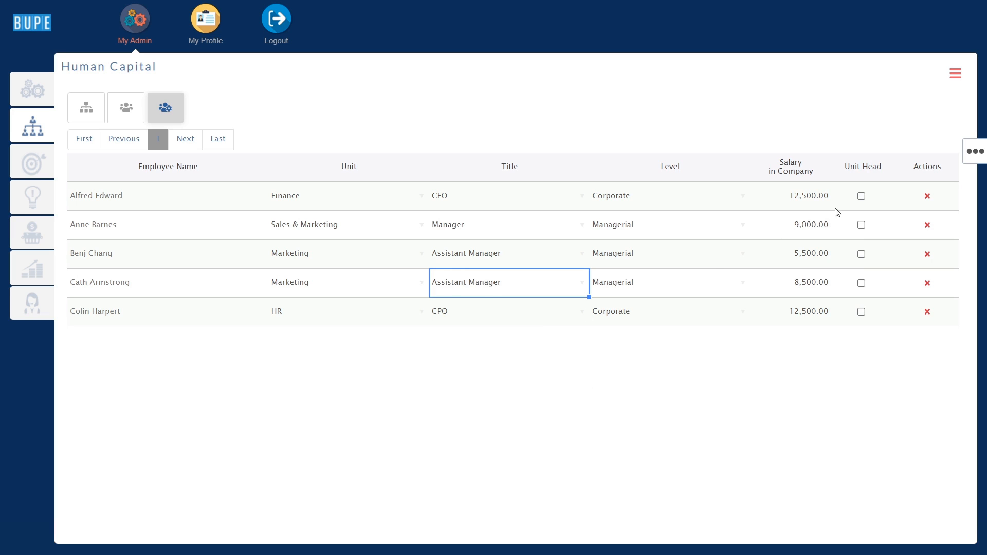
Mark the Finance CFO, Sales & Marketing manager and HR CPO as unit heads.
left_click(862, 196)
left_click(861, 226)
left_click(861, 313)
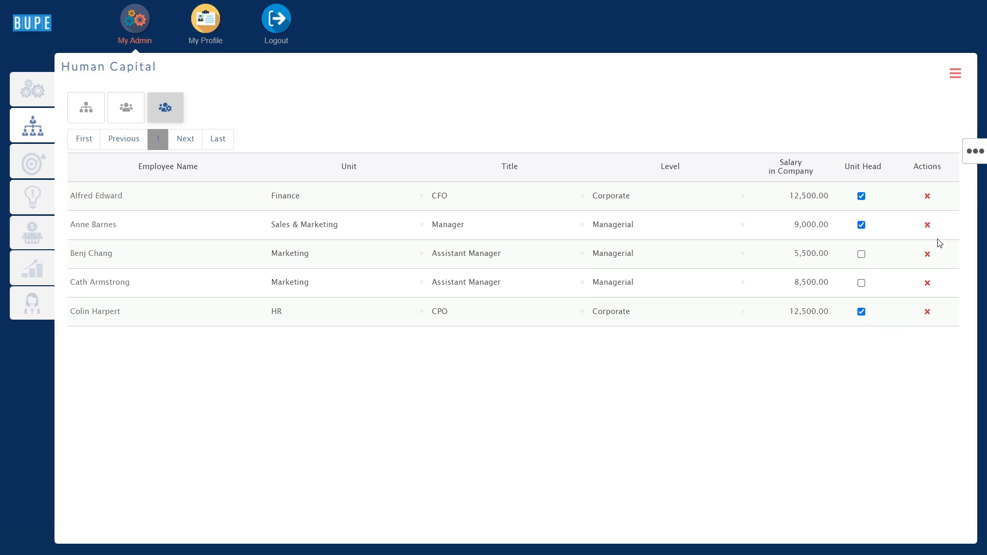
left_click(980, 160)
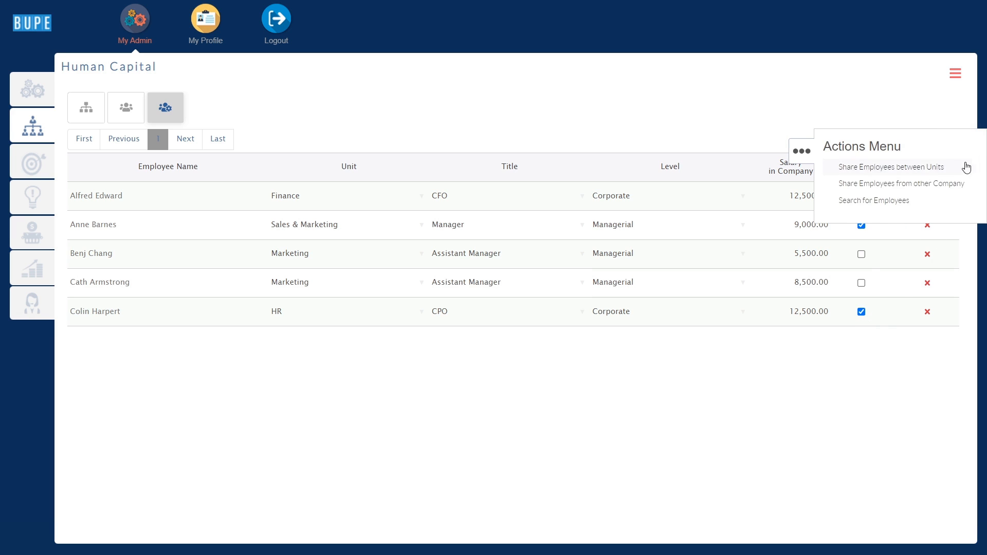
left_click(905, 200)
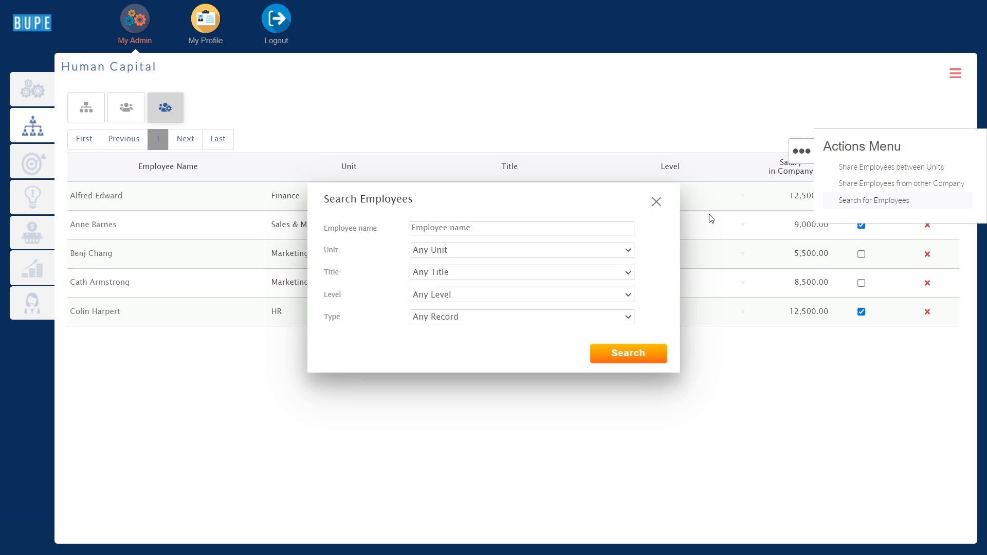
left_click(597, 251)
left_click(643, 255)
left_click(614, 273)
left_click(646, 271)
left_click(612, 293)
left_click(633, 293)
left_click(633, 354)
left_click(805, 160)
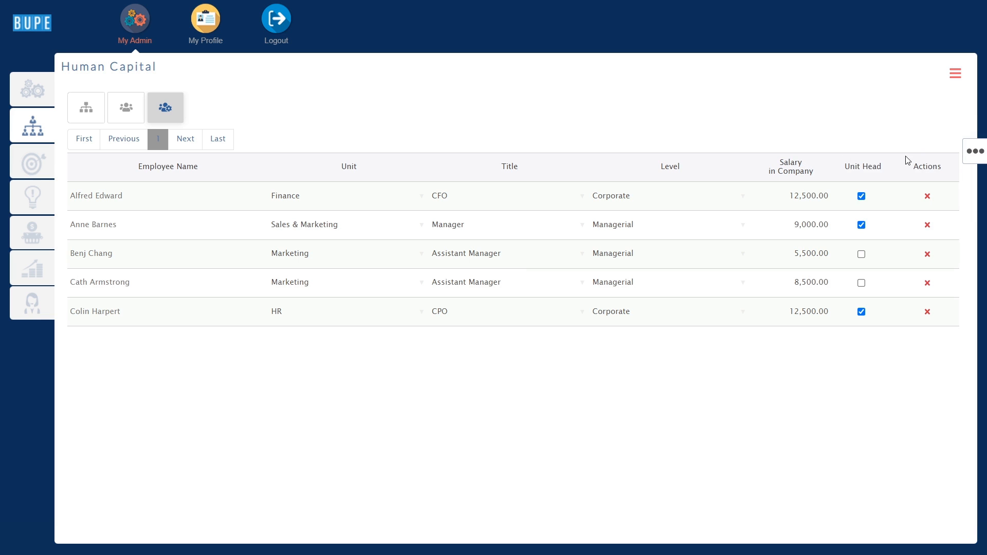
left_click(972, 152)
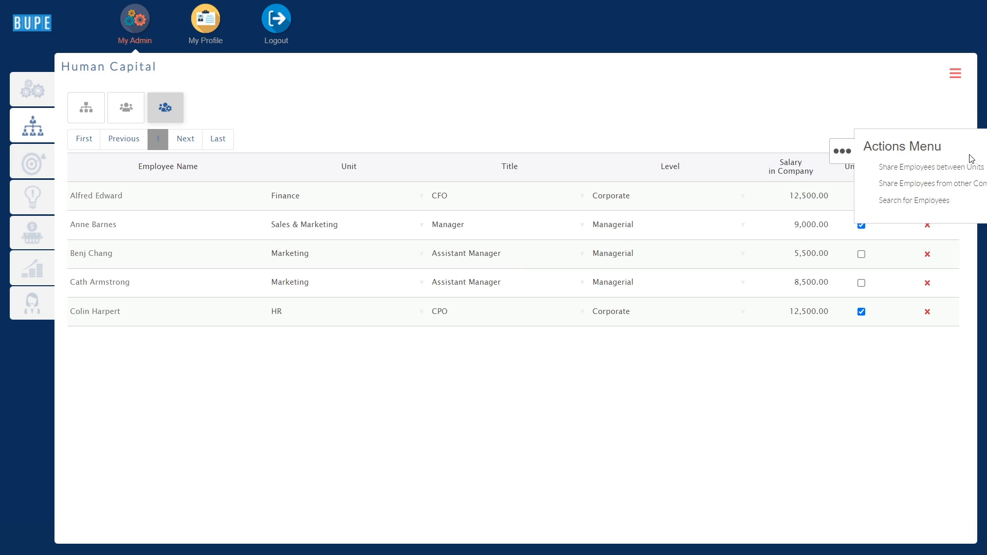
Open Share Employees between Units and review the name, unit, title and level choices.
left_click(940, 169)
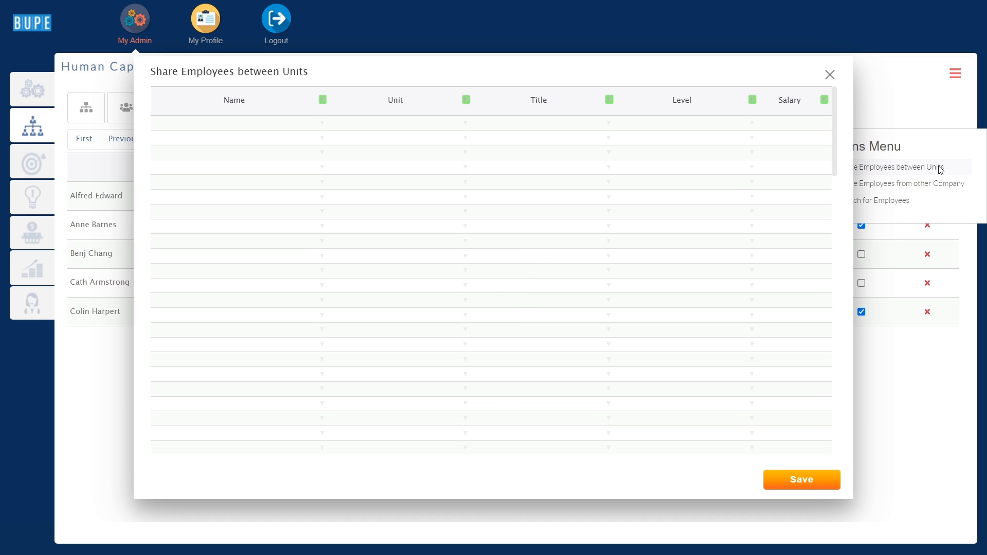
left_click(291, 129)
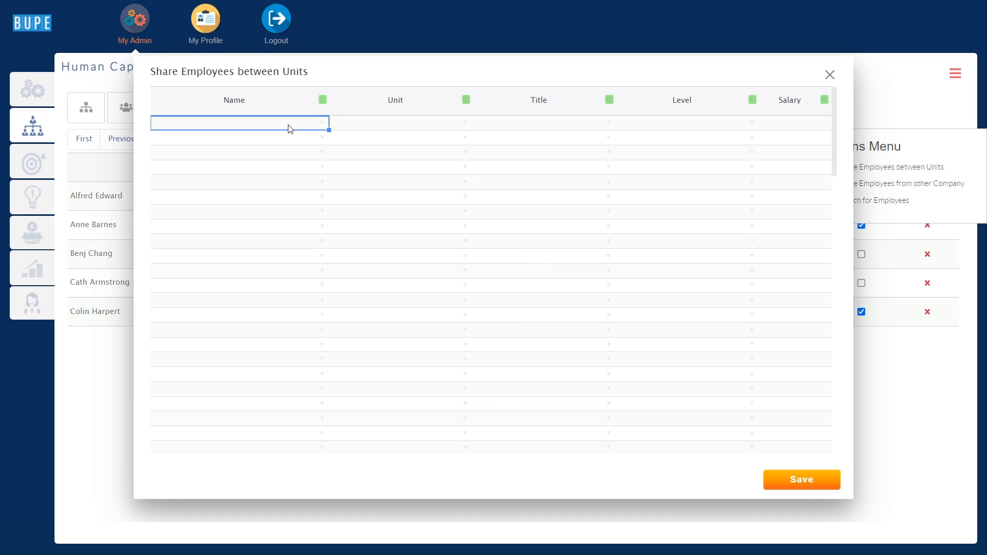
left_click(322, 124)
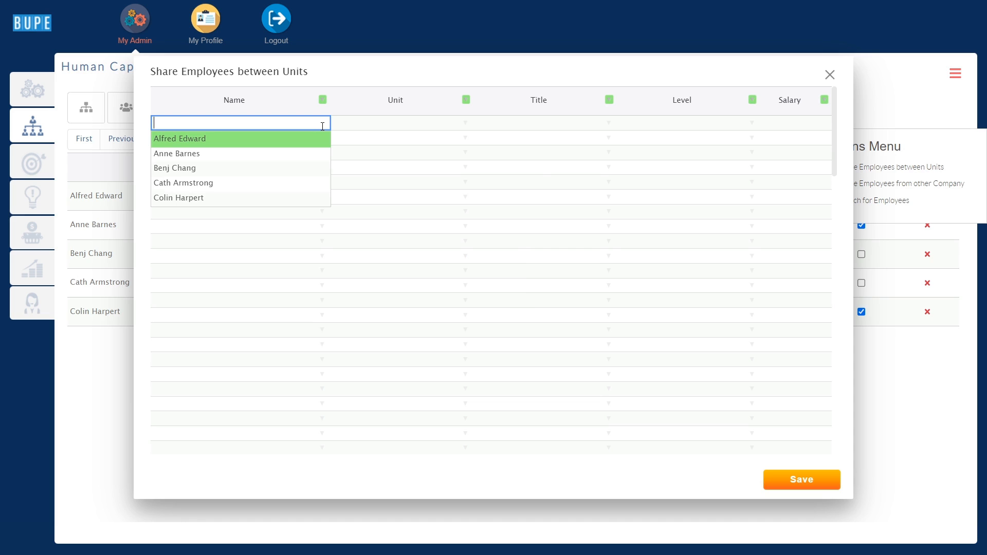
key("Escape")
left_click(467, 125)
key("Escape")
left_click(608, 123)
key("Escape")
left_click(751, 123)
key("Escape")
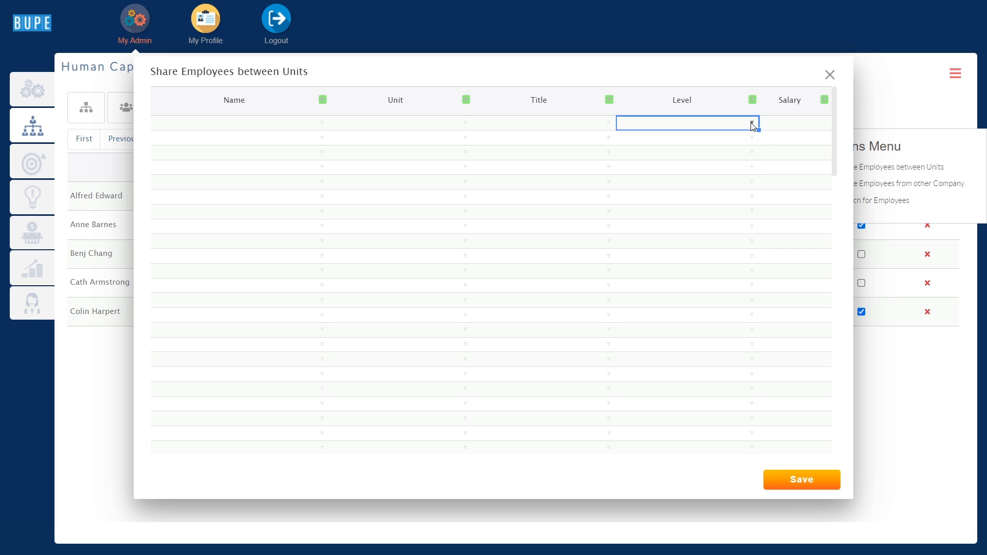
left_click(787, 129)
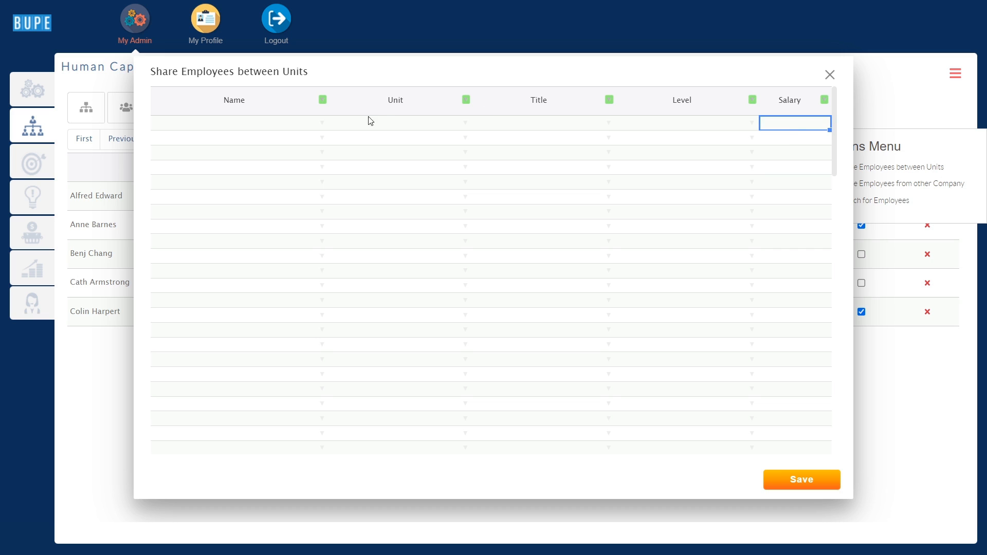
Paste the three prepared positions into the grid and save the share, confirming it.
left_click(297, 132)
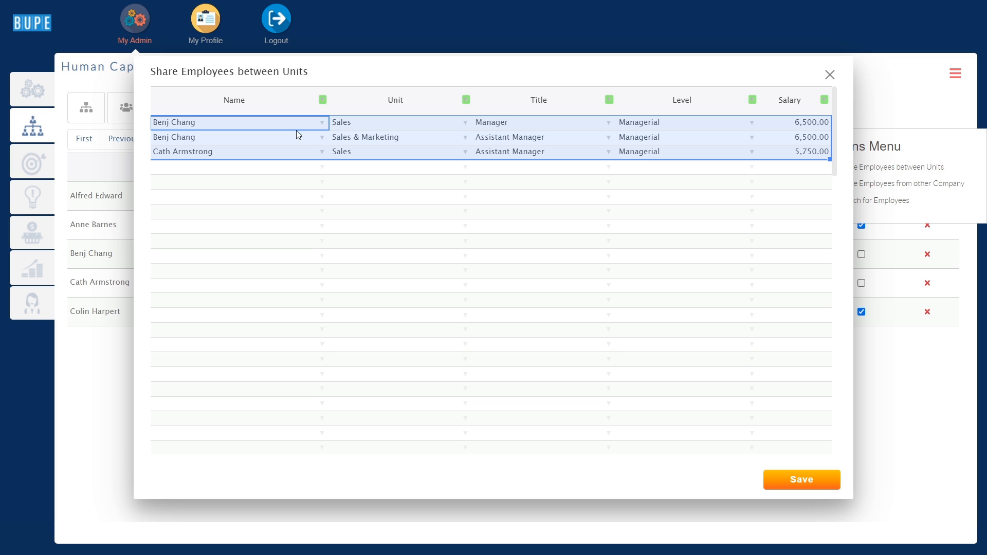
left_click(797, 481)
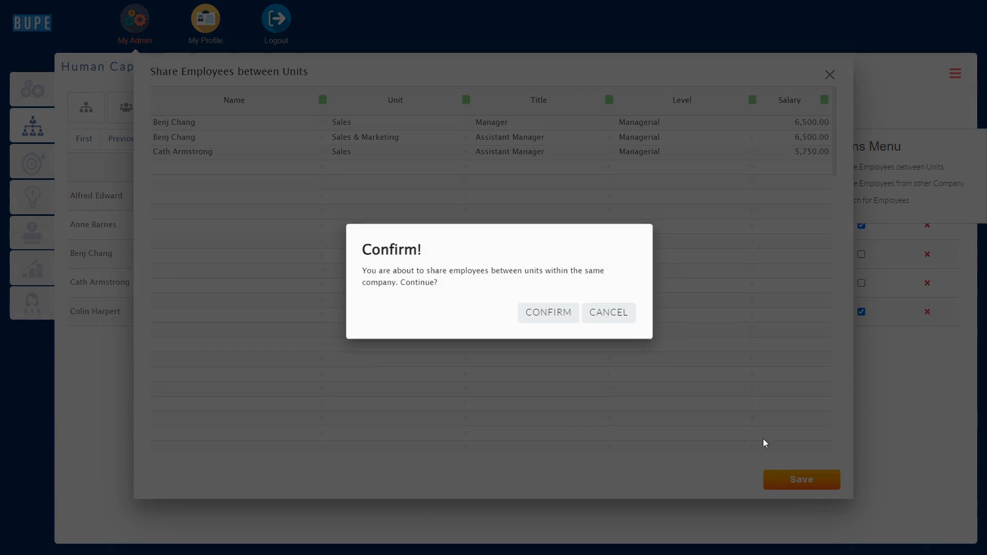
left_click(564, 311)
left_click(614, 303)
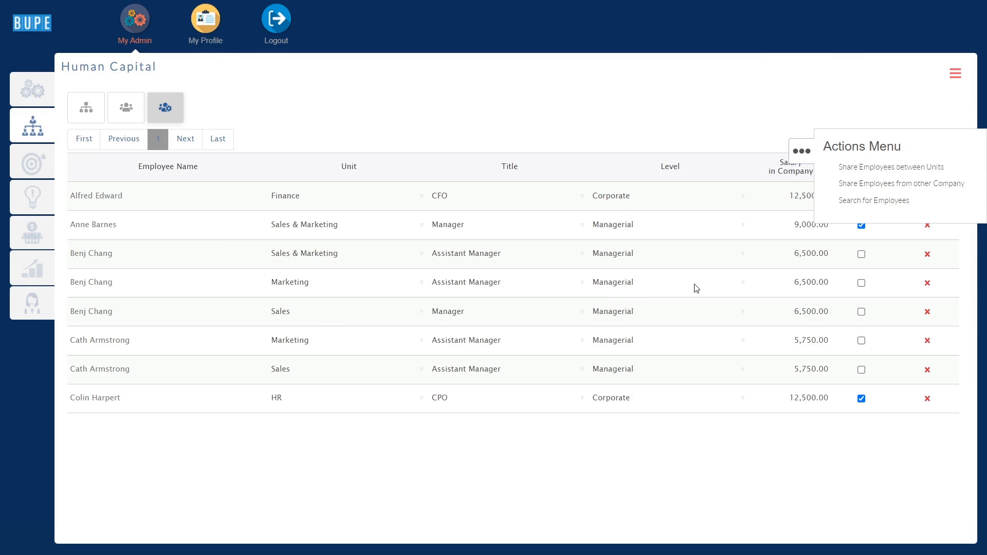
Choose Mansteel Industrial Co. as the source company and pick the employee to share.
left_click(848, 190)
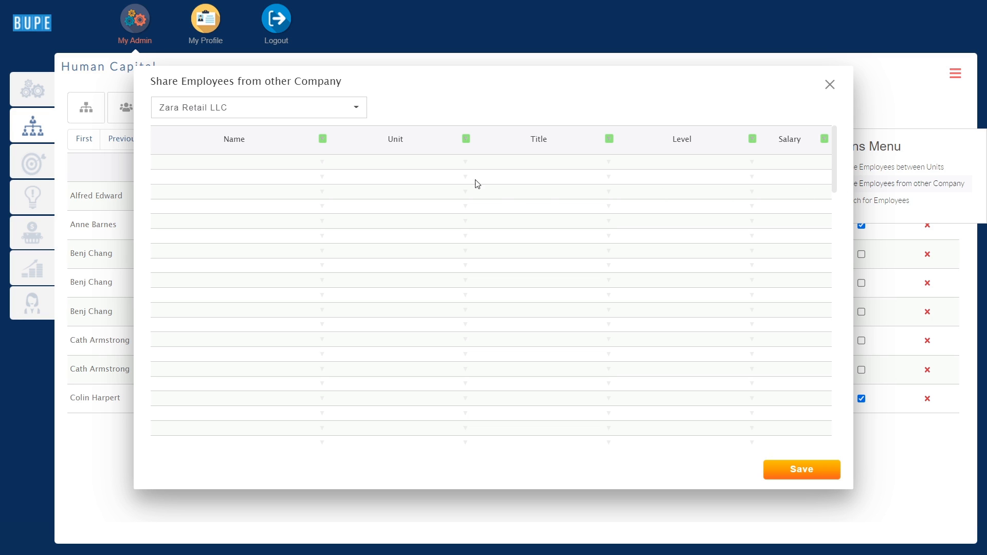
left_click(309, 115)
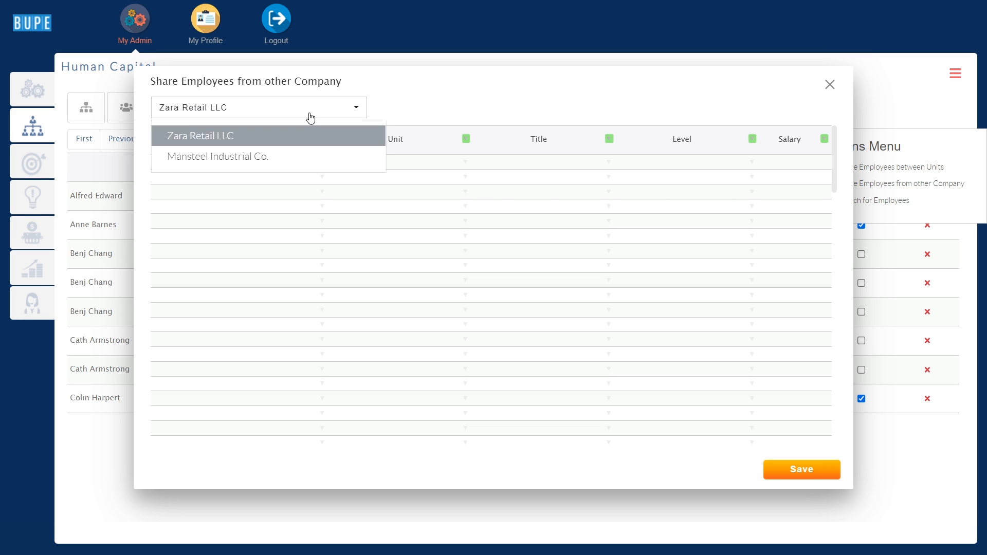
left_click(301, 157)
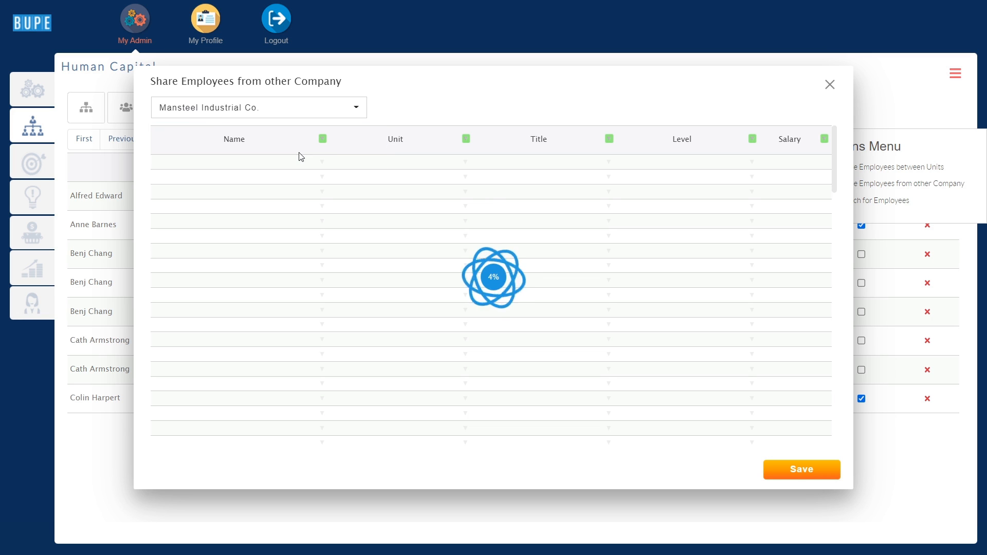
left_click(323, 162)
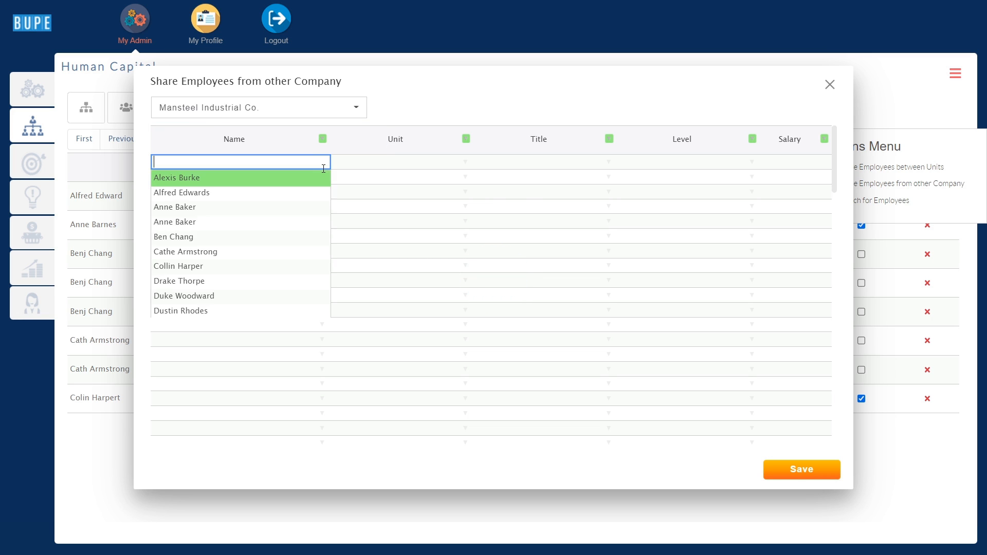
left_click(281, 298)
Assign them Finance, title Manager, level Managerial, salary 4,500, and save the share.
left_click(470, 165)
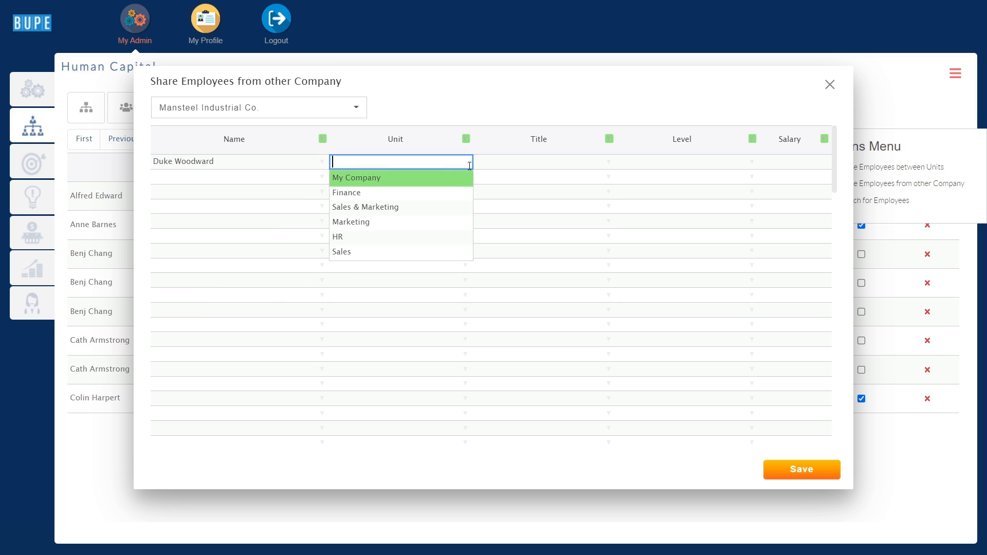
left_click(435, 200)
left_click(606, 160)
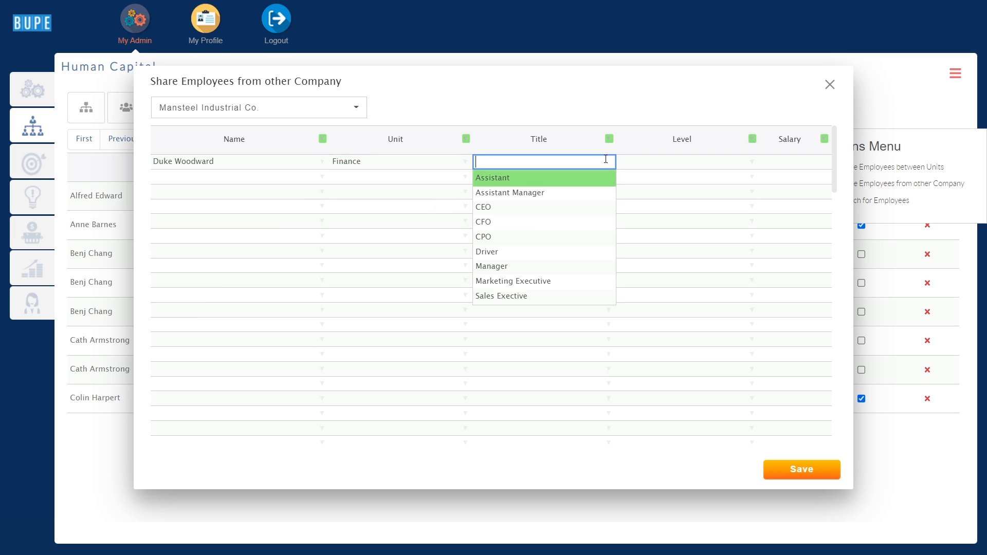
left_click(603, 272)
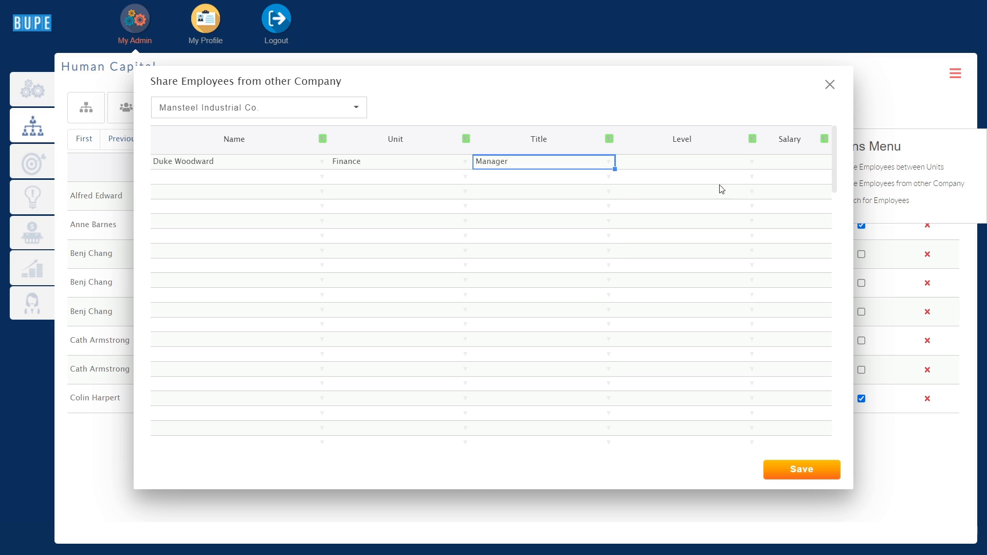
left_click(751, 162)
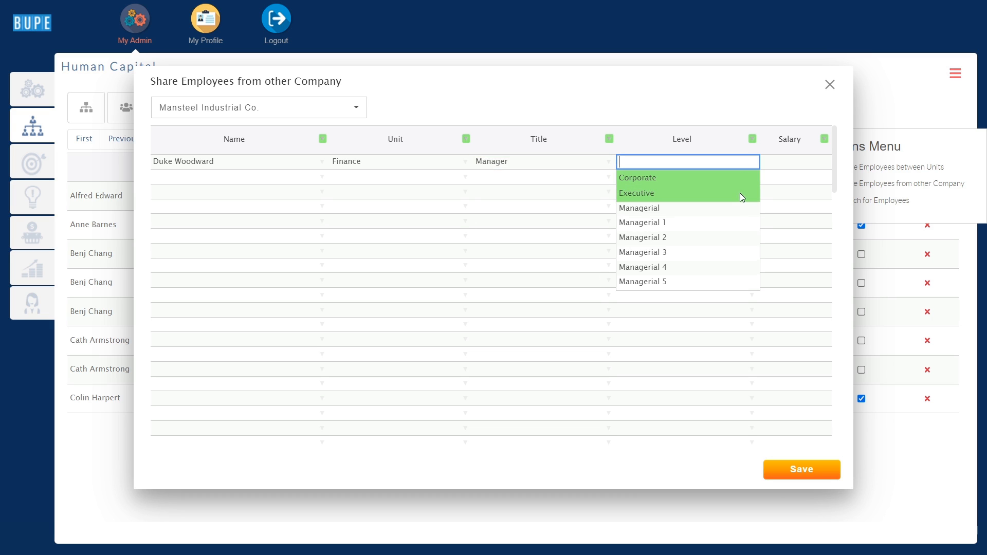
left_click(741, 208)
left_click(787, 164)
type("4500")
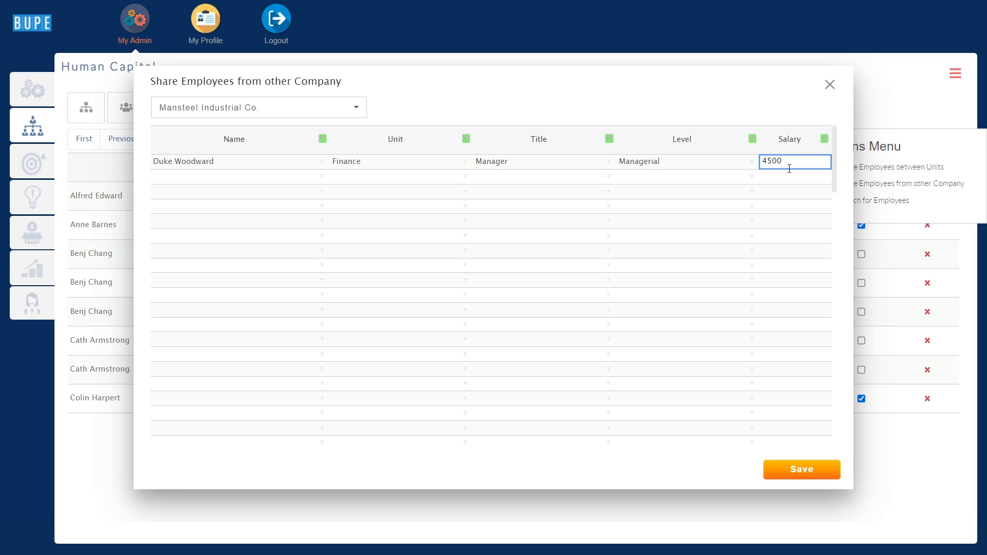
left_click(800, 210)
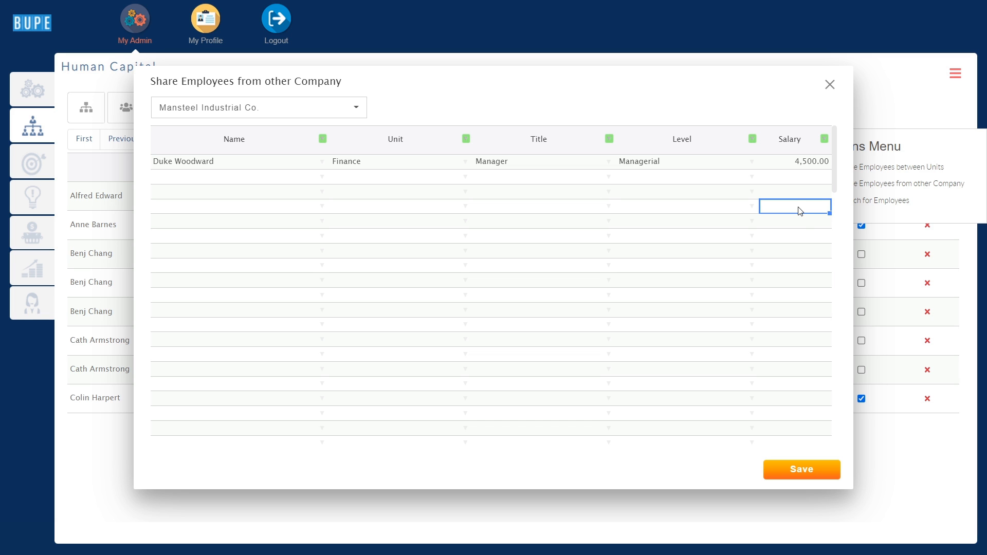
left_click(839, 471)
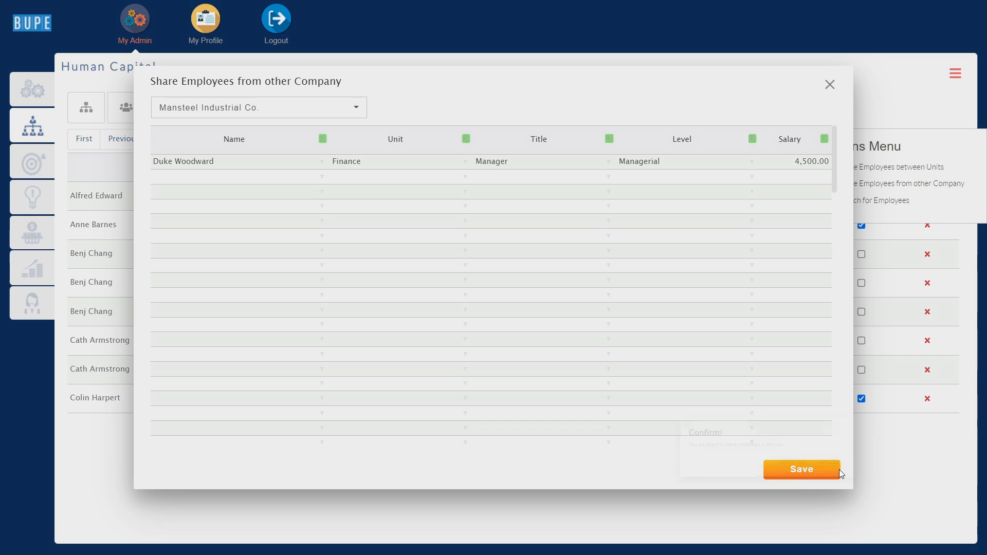
left_click(544, 310)
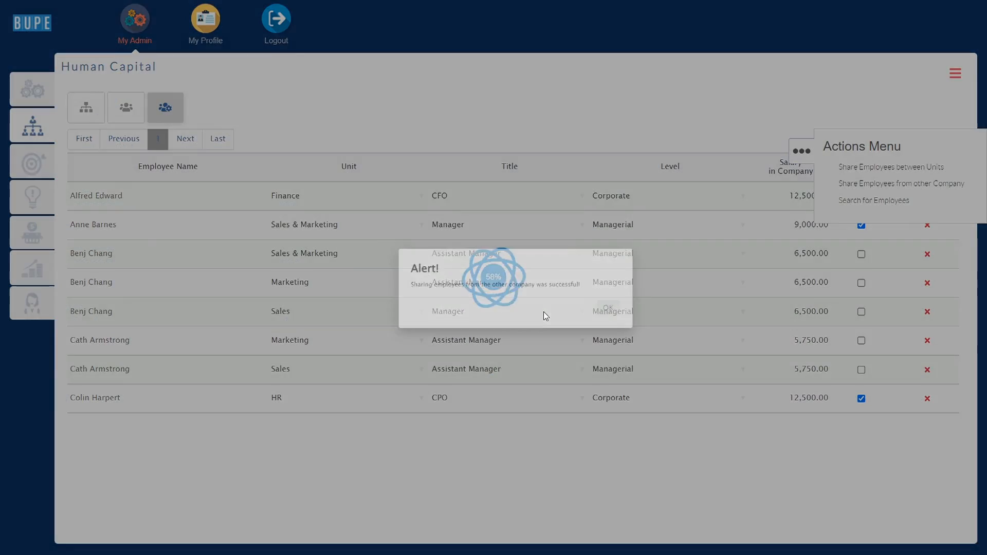
left_click(616, 311)
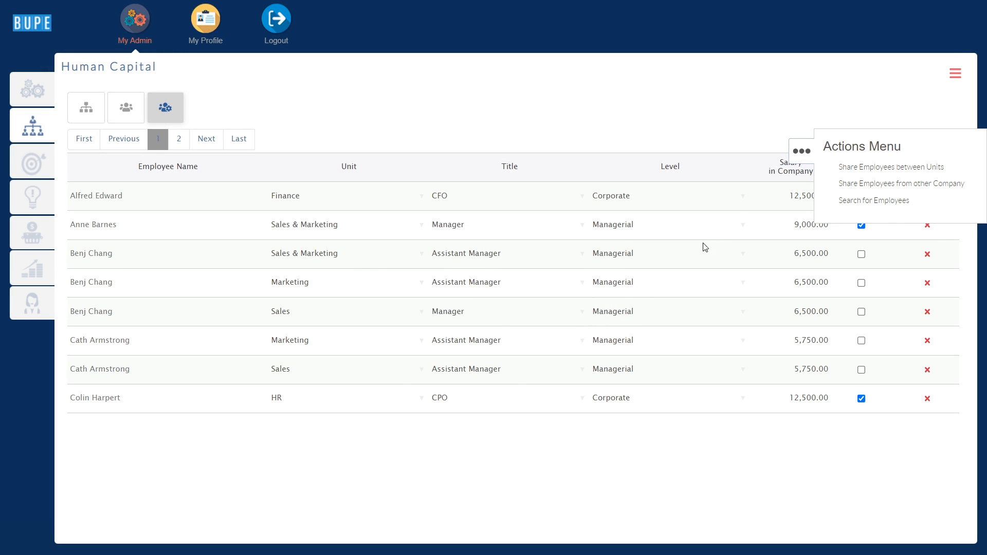
Delete the Sales unit Manager position paying 6,500.00 and confirm its removal.
left_click(796, 153)
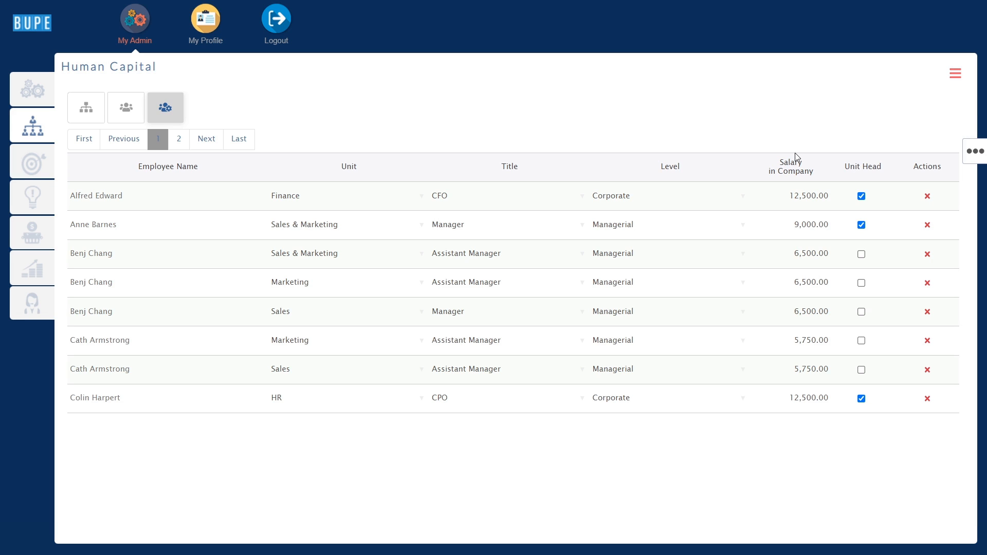
left_click(928, 315)
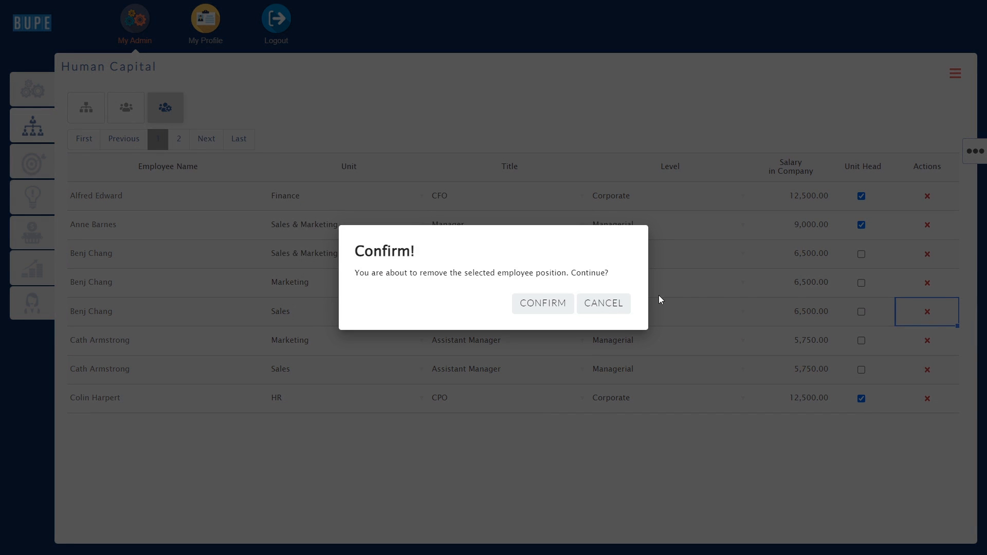
left_click(552, 305)
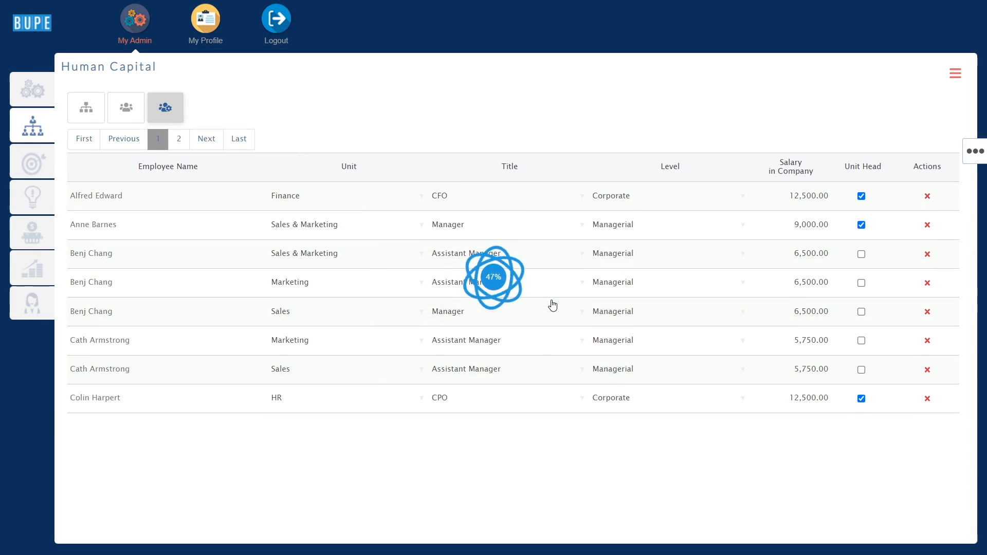